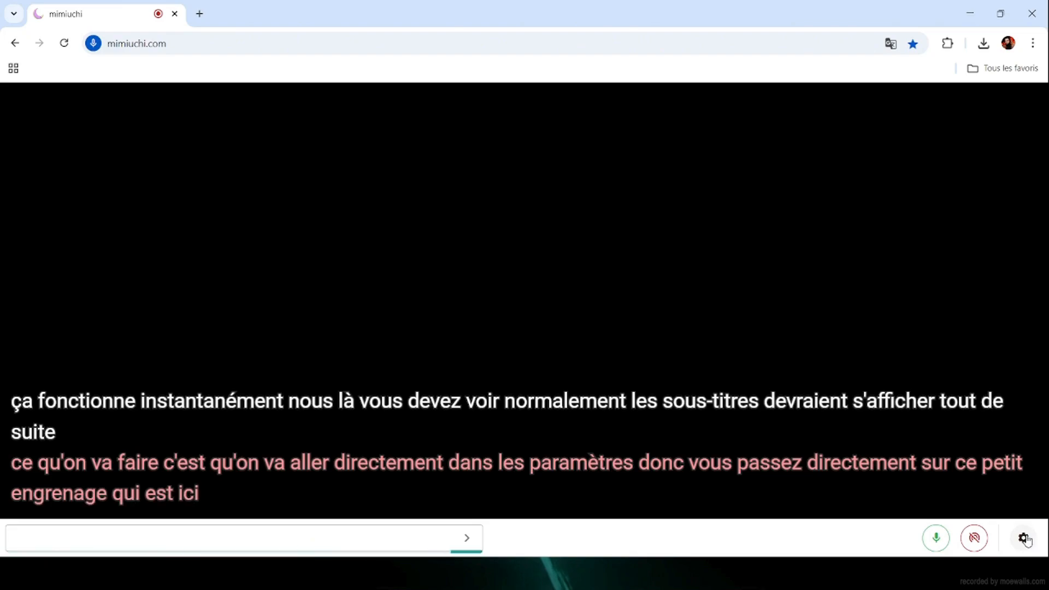
- Open the mimiuchi settings and look through the General and Speech-to-Text pages, including the interface language, transcript and reset options
left_click(1023, 540)
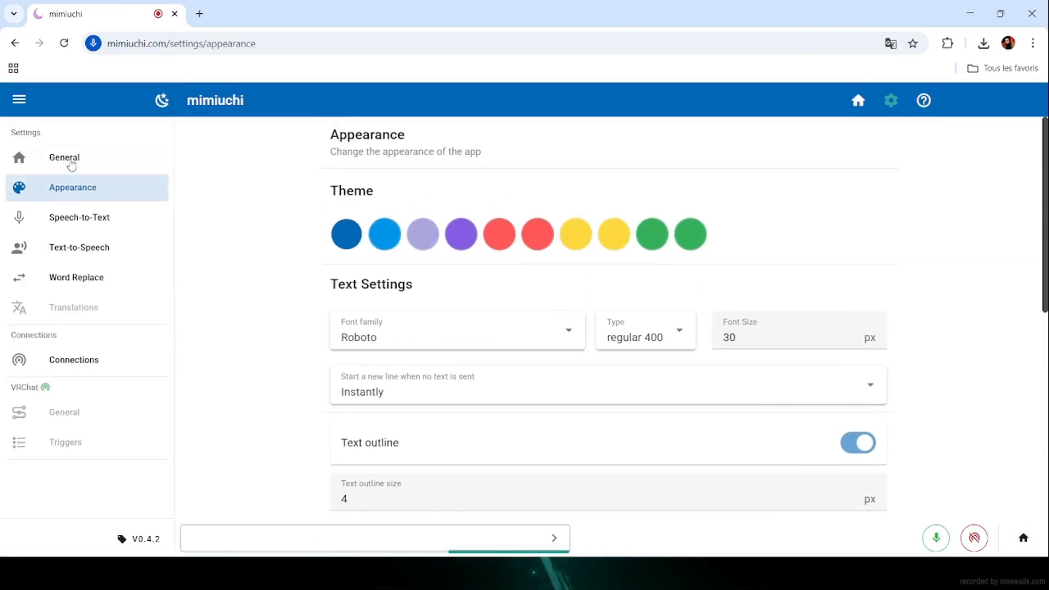
left_click(70, 158)
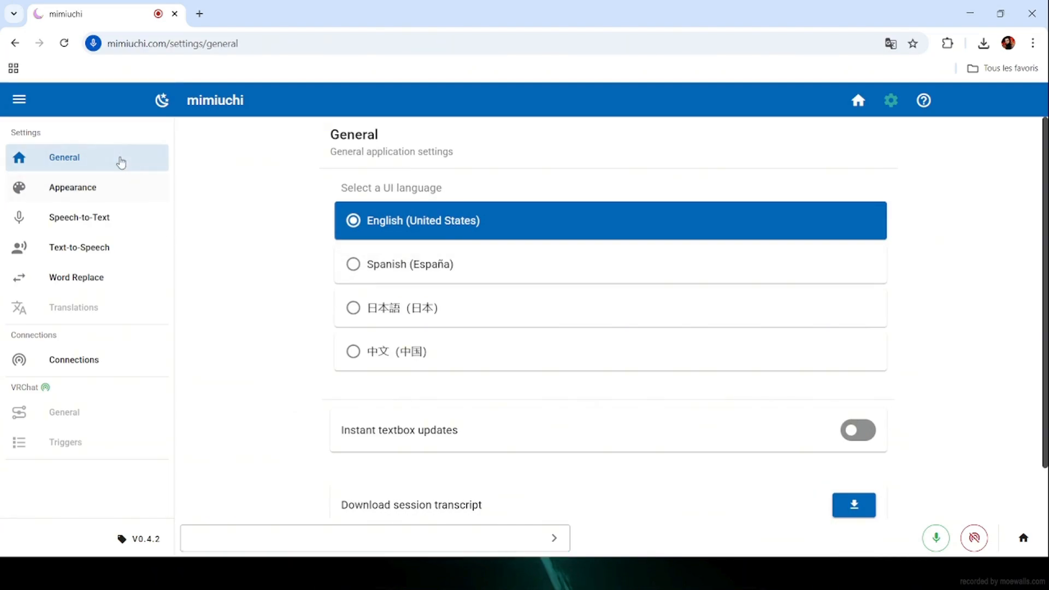
left_click(101, 191)
left_click(64, 158)
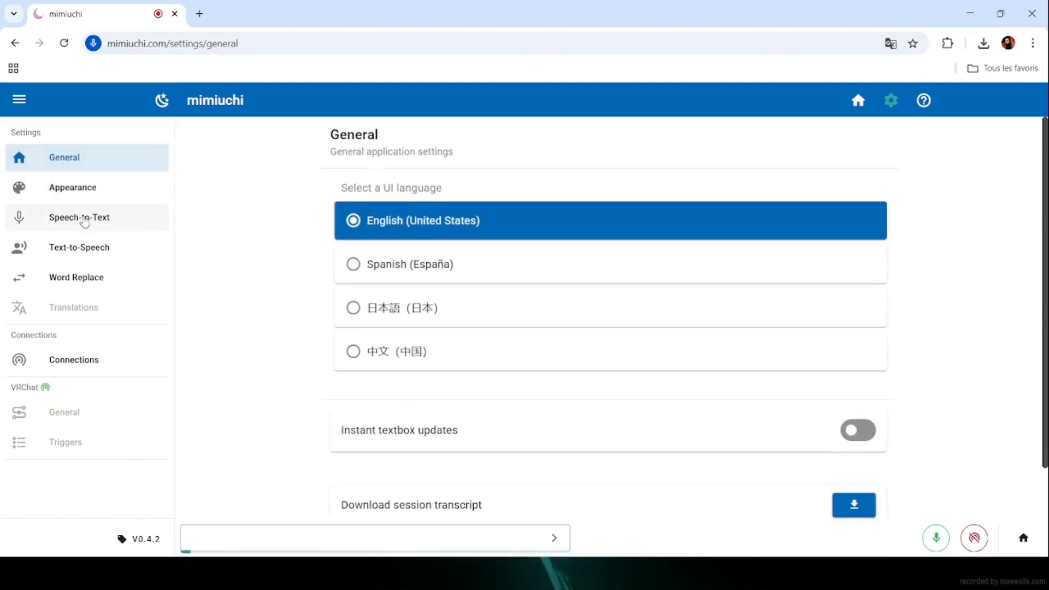
left_click(87, 217)
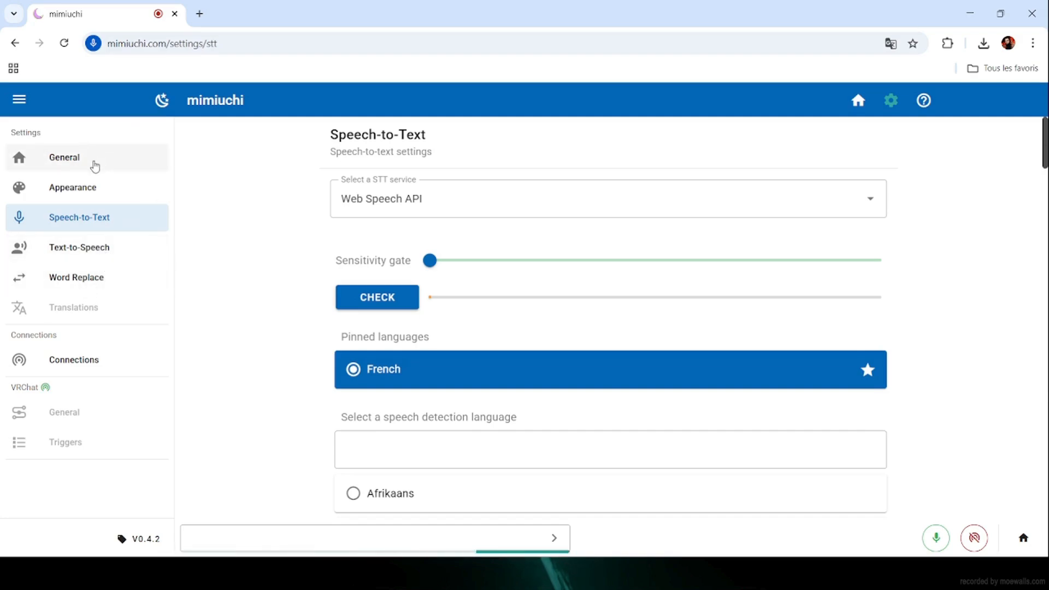
left_click(93, 162)
scroll(368, 304, "down", 1)
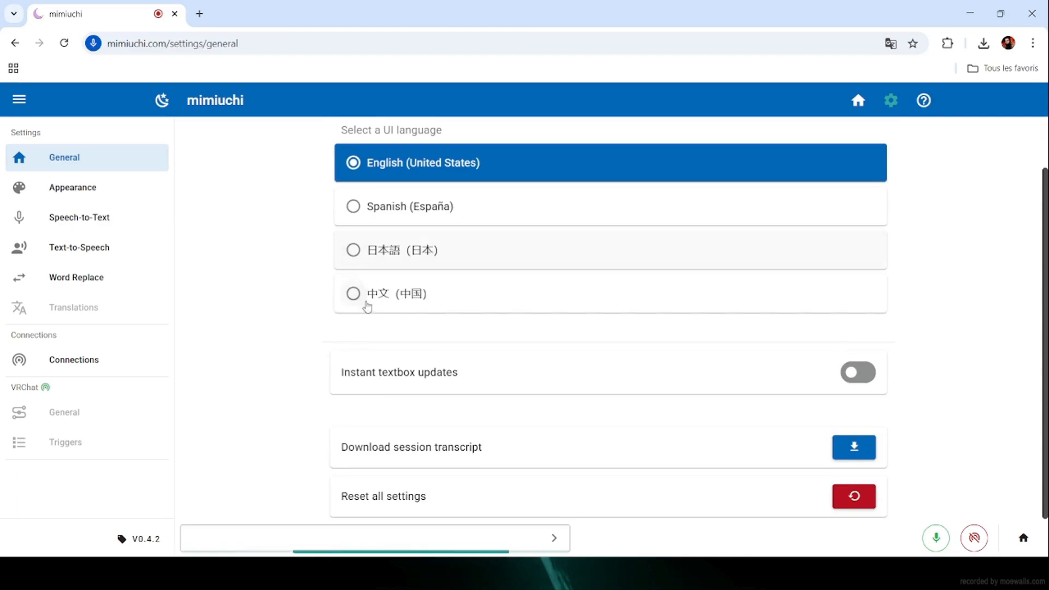
scroll(467, 406, "up", 1)
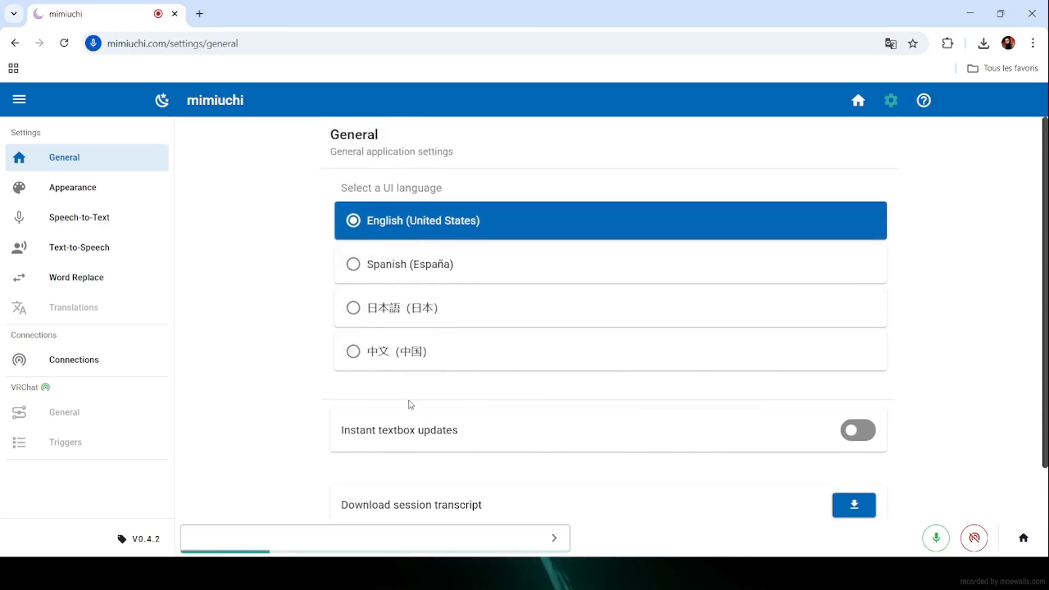
scroll(579, 448, "down", 1)
scroll(224, 281, "up", 1)
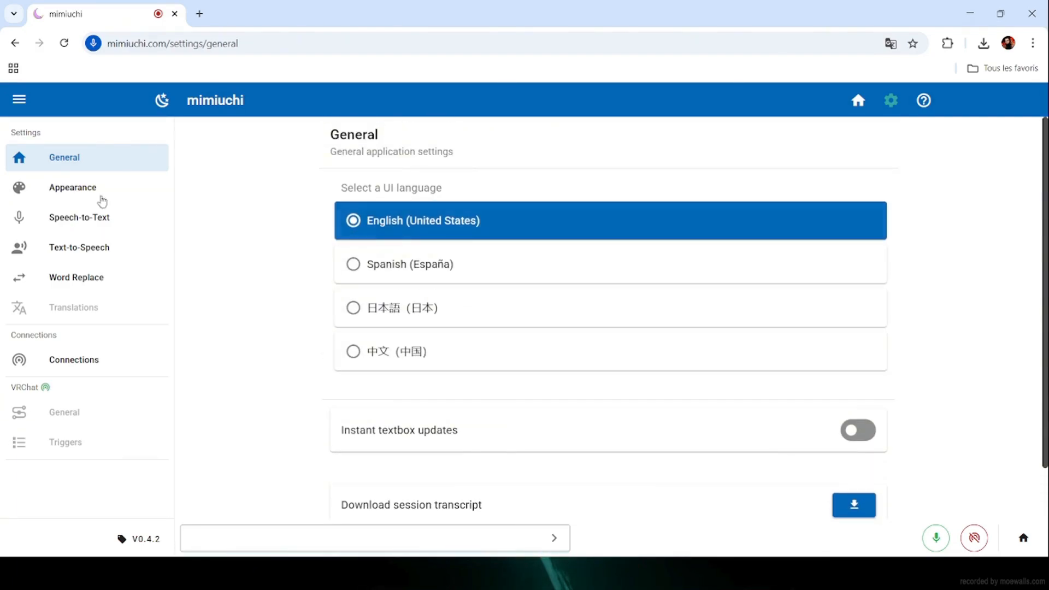
- Change the app's appearance theme to the dark theme with the light blue accent
left_click(80, 189)
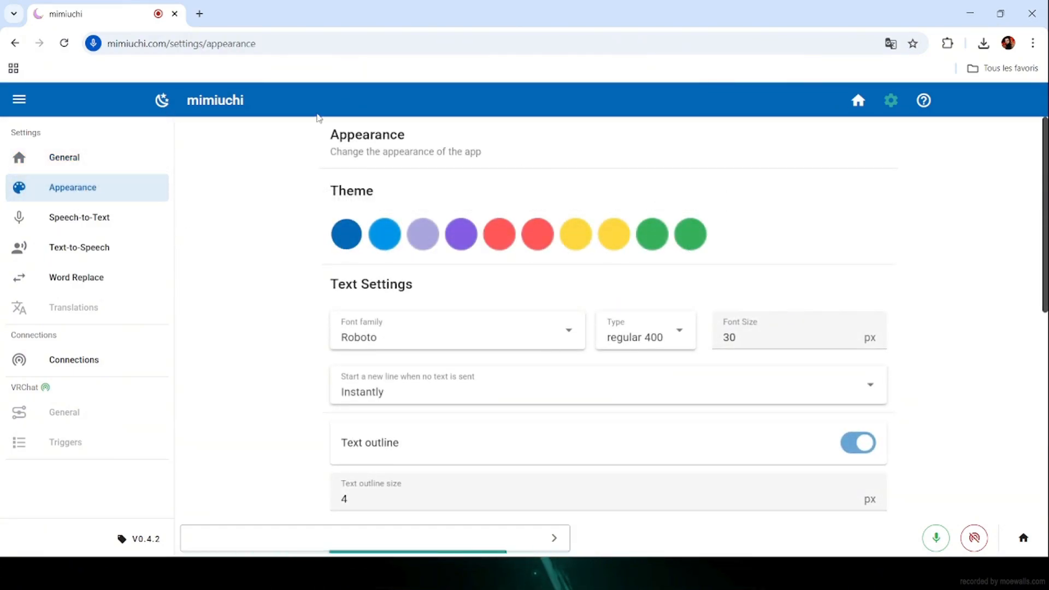
left_click(370, 239)
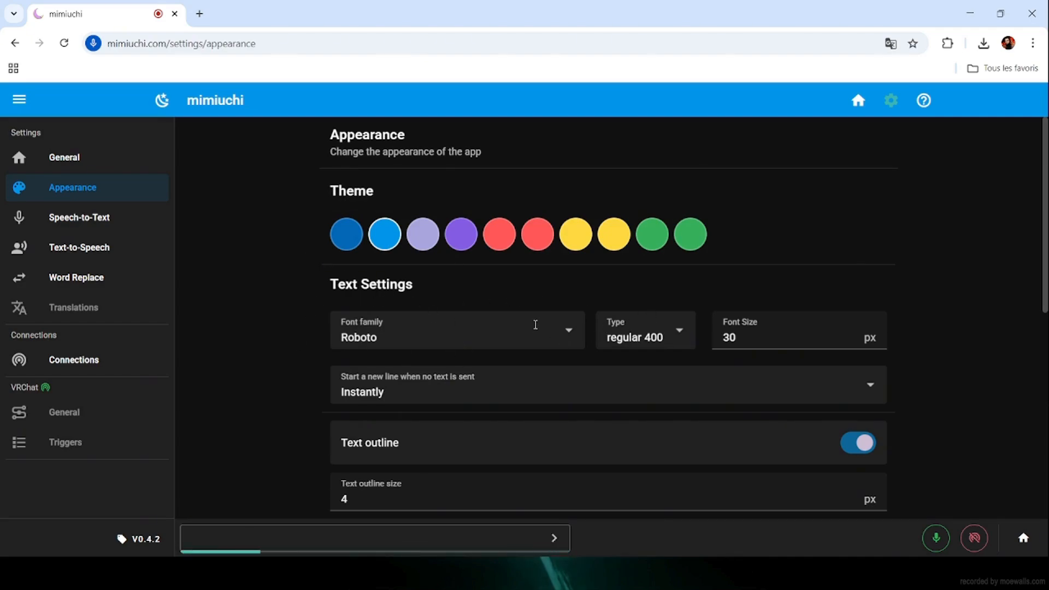
- Examine the font, new-line delay, outline, fade and text color options in the appearance settings, then return to the live captions
left_click(566, 334)
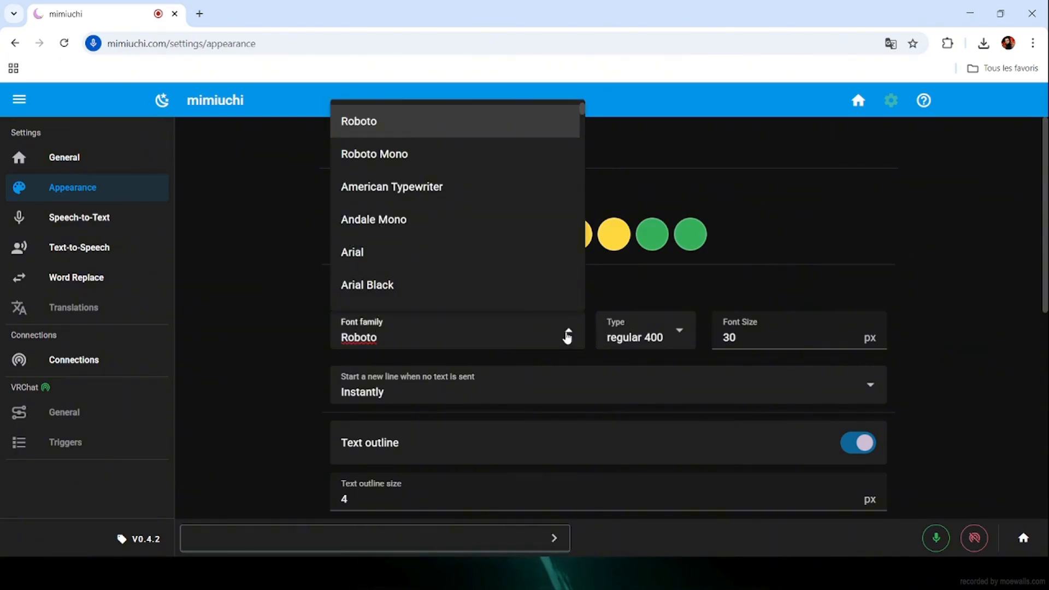
left_click(567, 335)
left_click(680, 329)
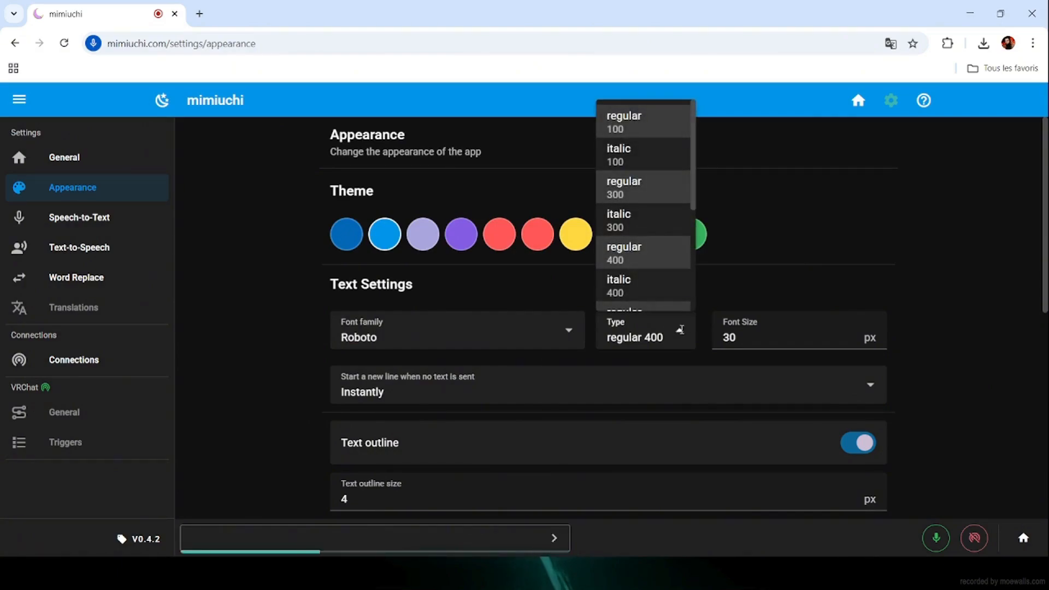
left_click(680, 330)
left_click(768, 337)
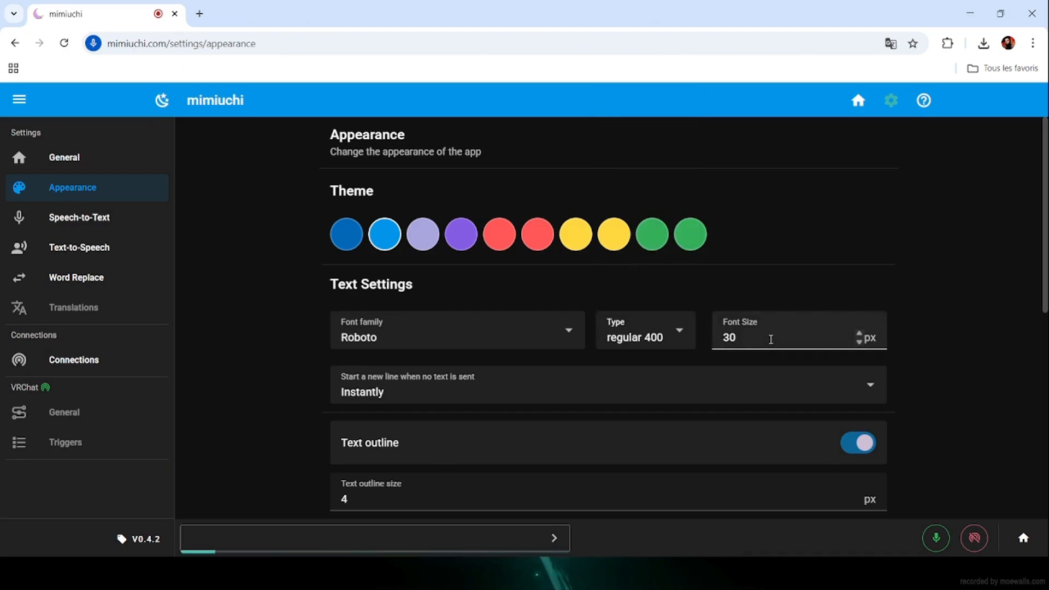
left_click(576, 304)
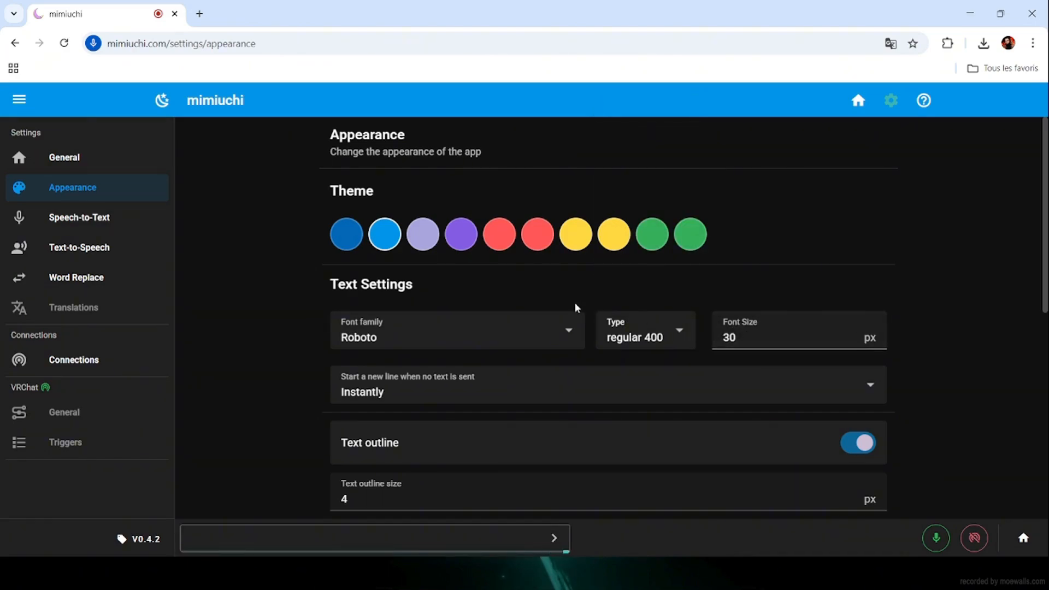
scroll(862, 342, "down", 1)
left_click(847, 330)
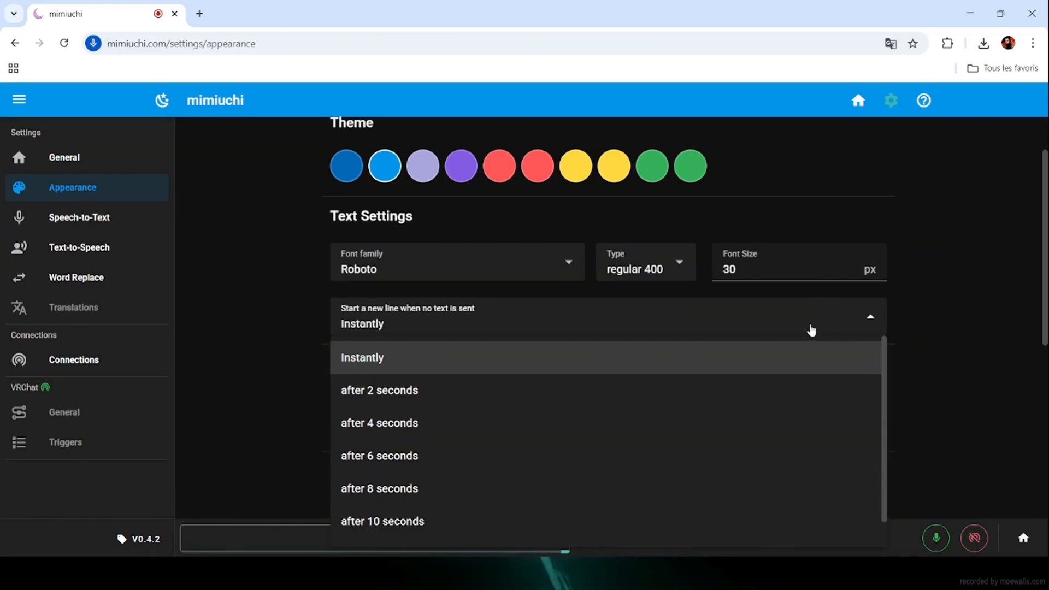
left_click(811, 329)
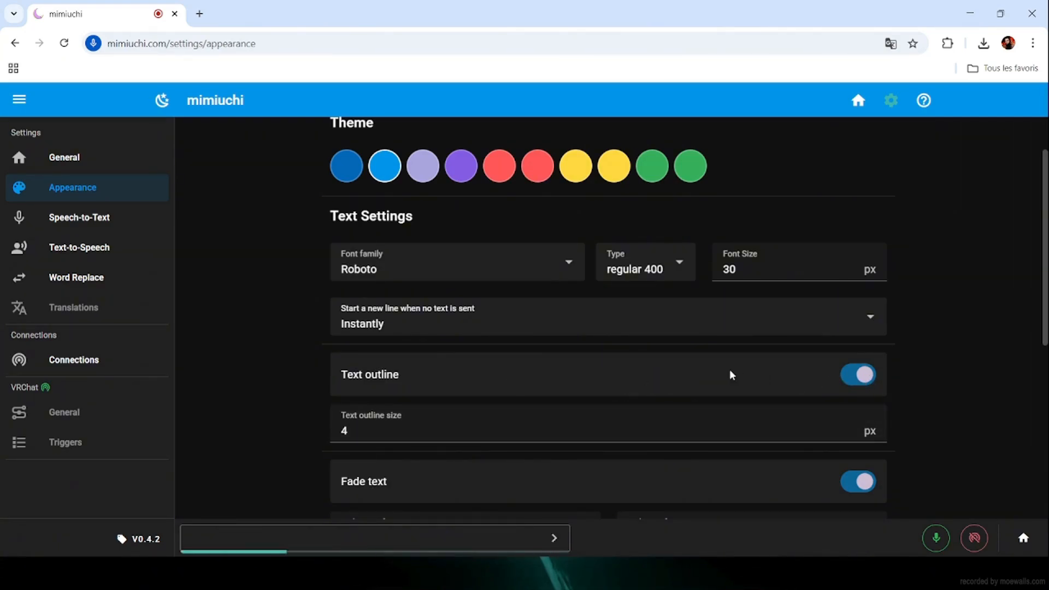
scroll(929, 374, "down", 3)
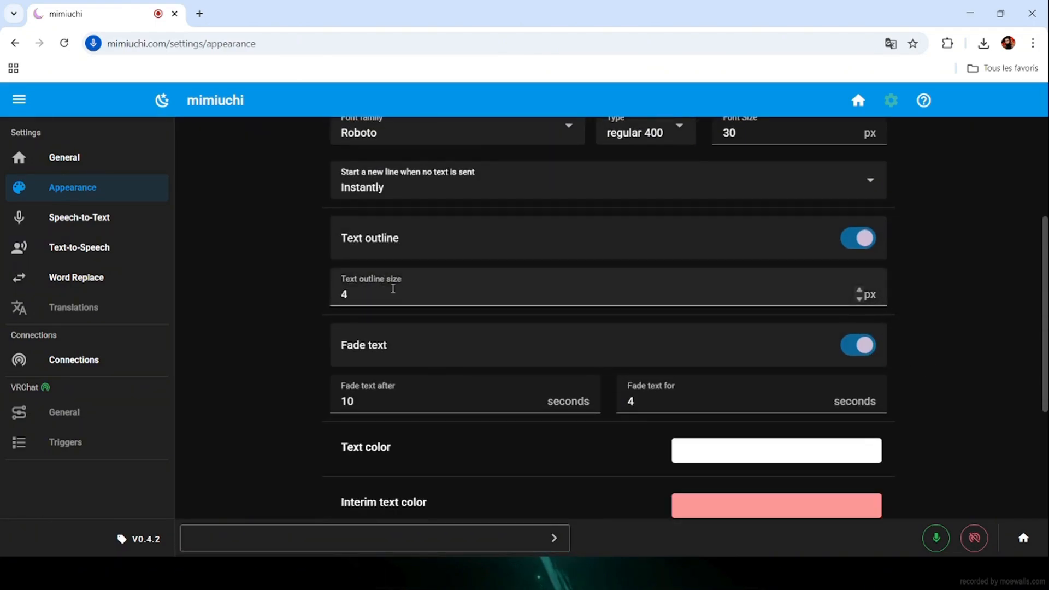
scroll(767, 335, "down", 2)
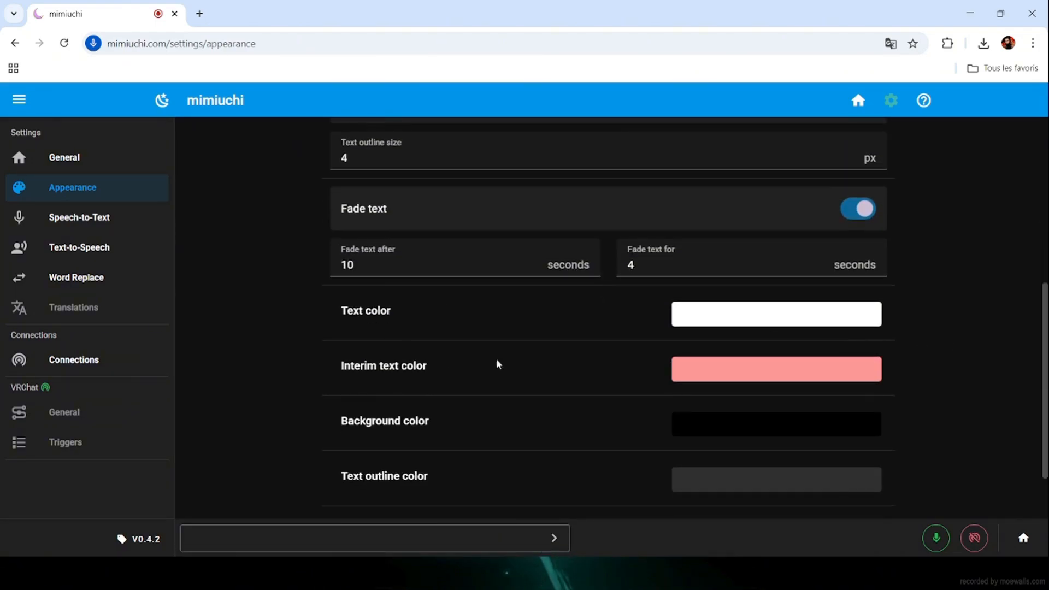
scroll(511, 350, "down", 2)
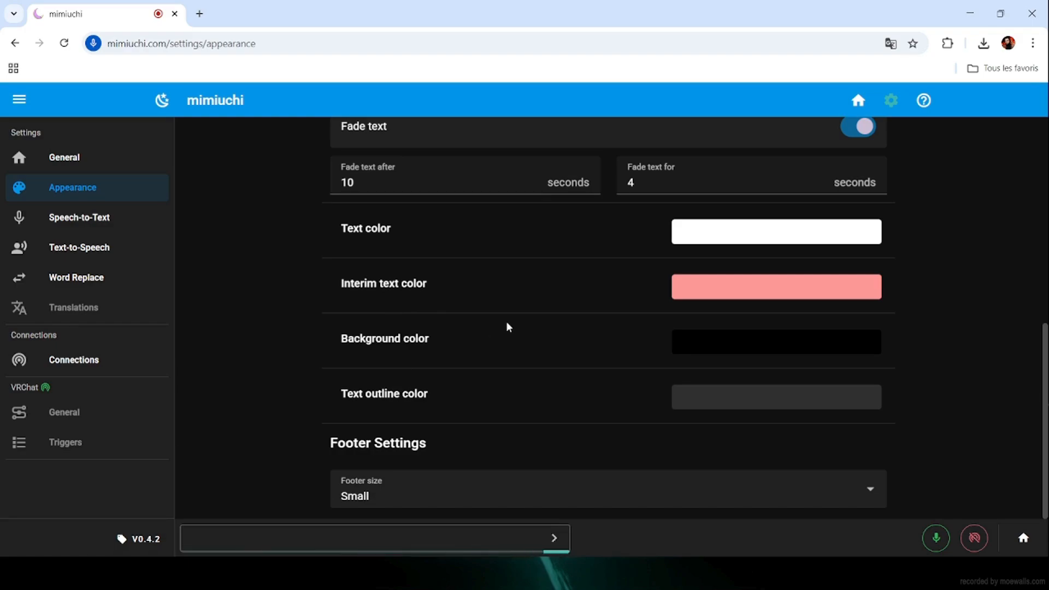
left_click(694, 230)
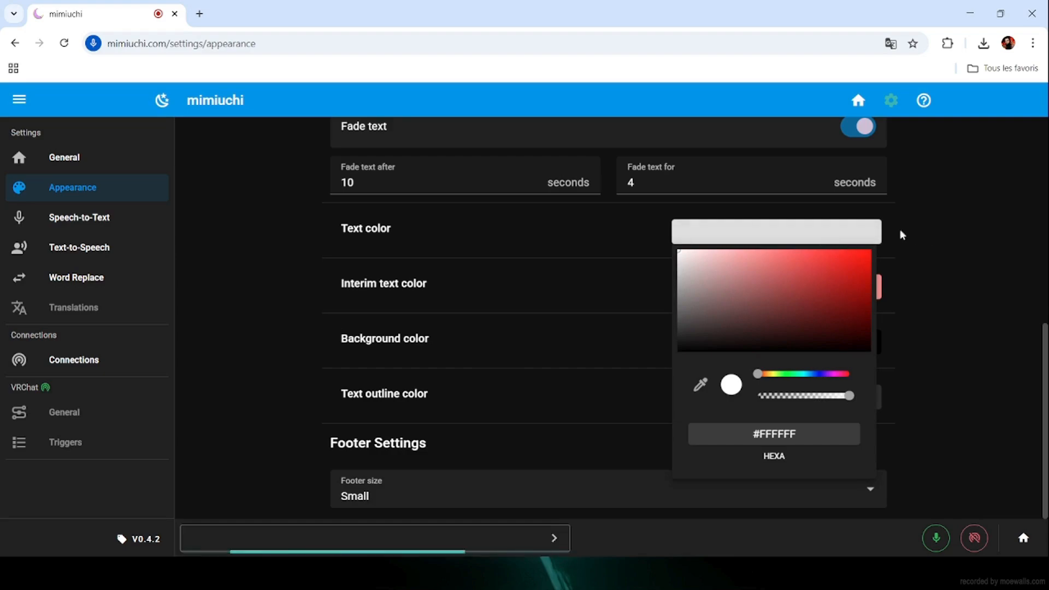
left_click(958, 251)
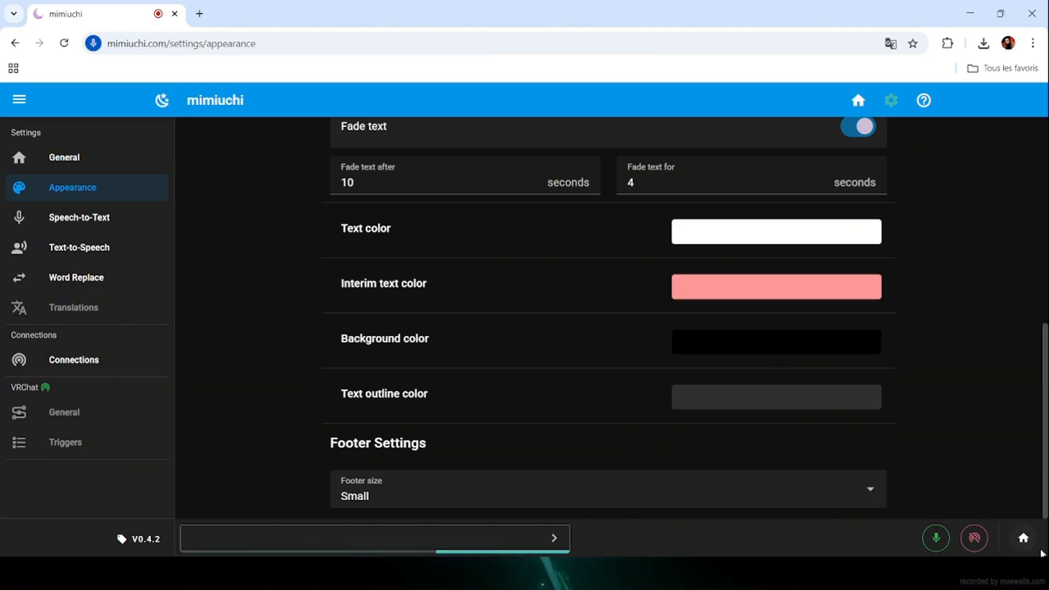
left_click(1021, 539)
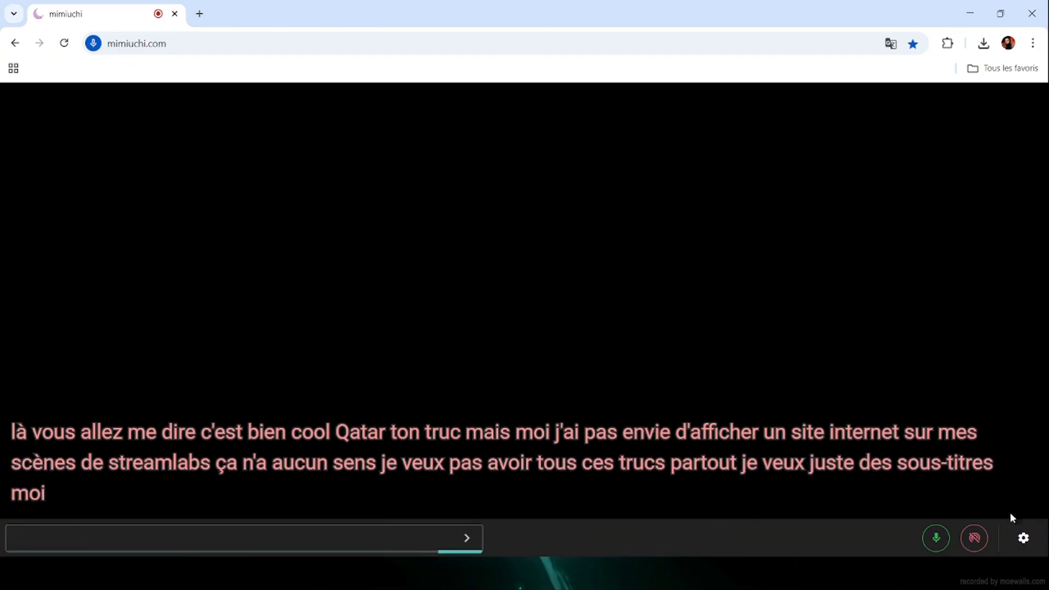
- Set the captions' background color to bright green in the appearance settings and return to the live caption view
left_click(1024, 539)
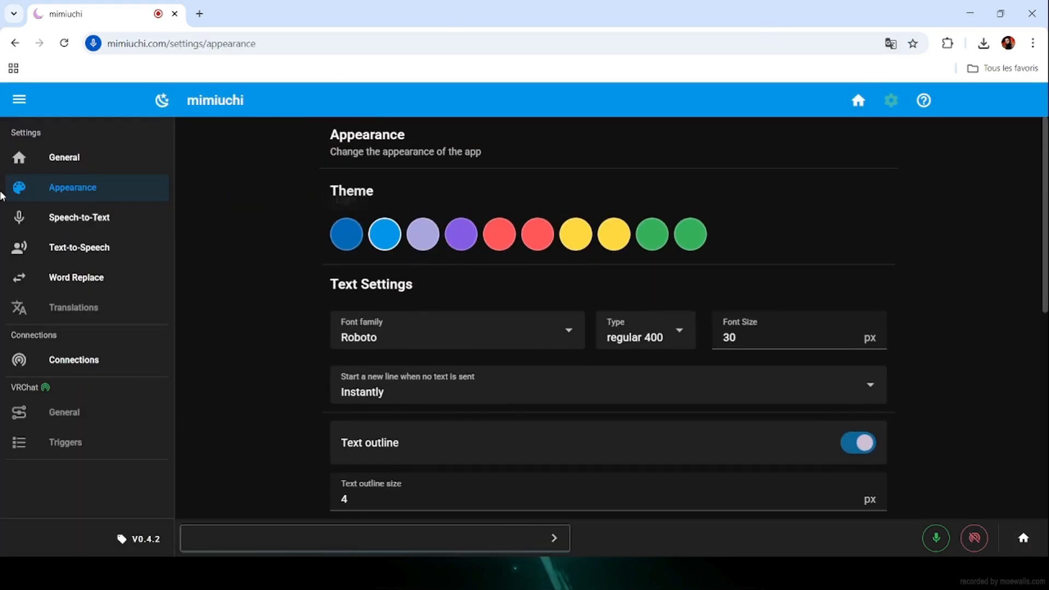
scroll(265, 314, "down", 8)
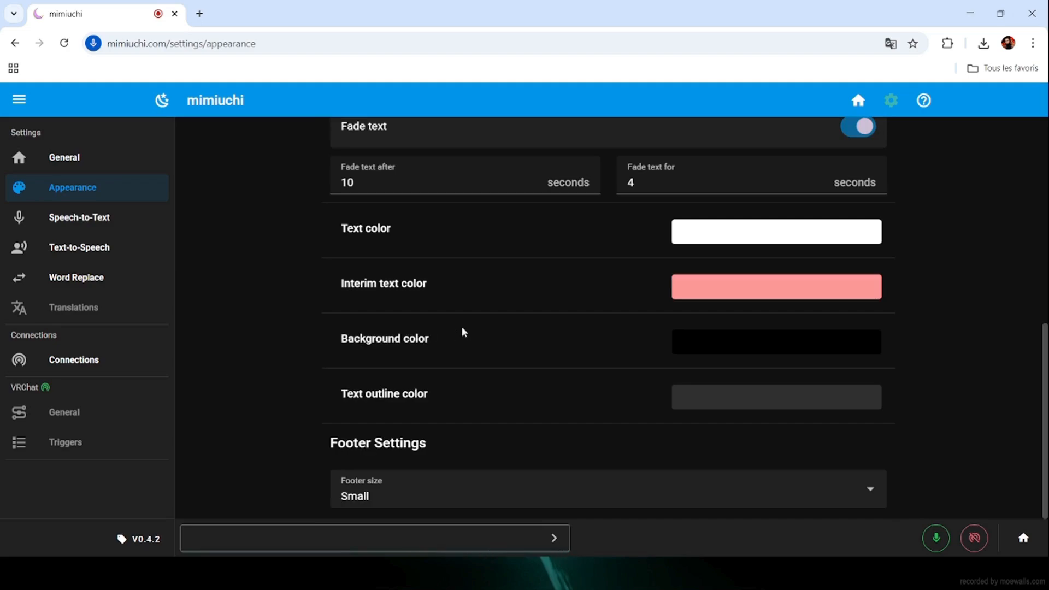
left_click(761, 347)
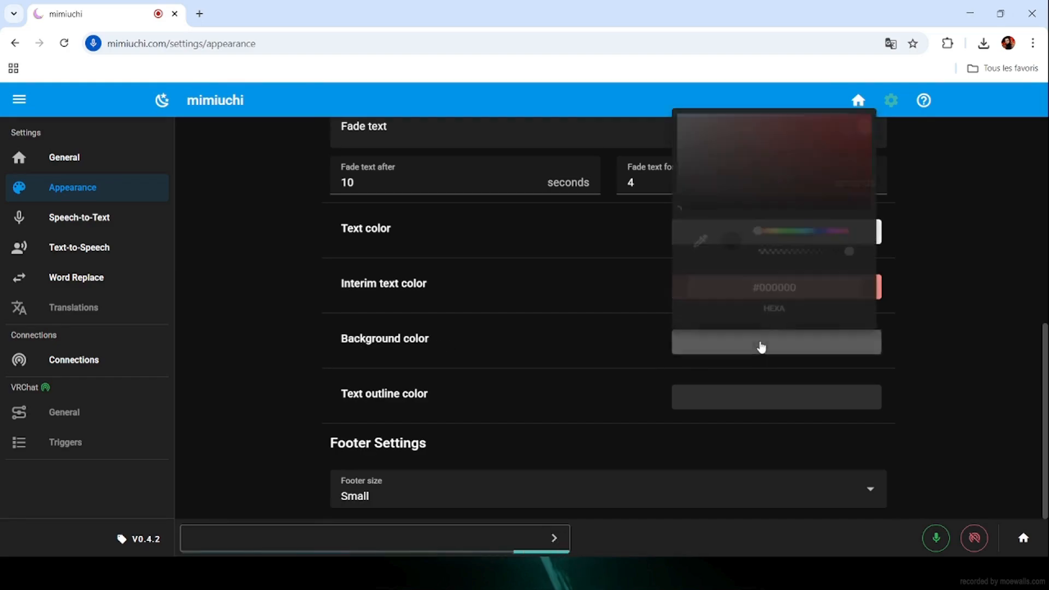
left_click(790, 225)
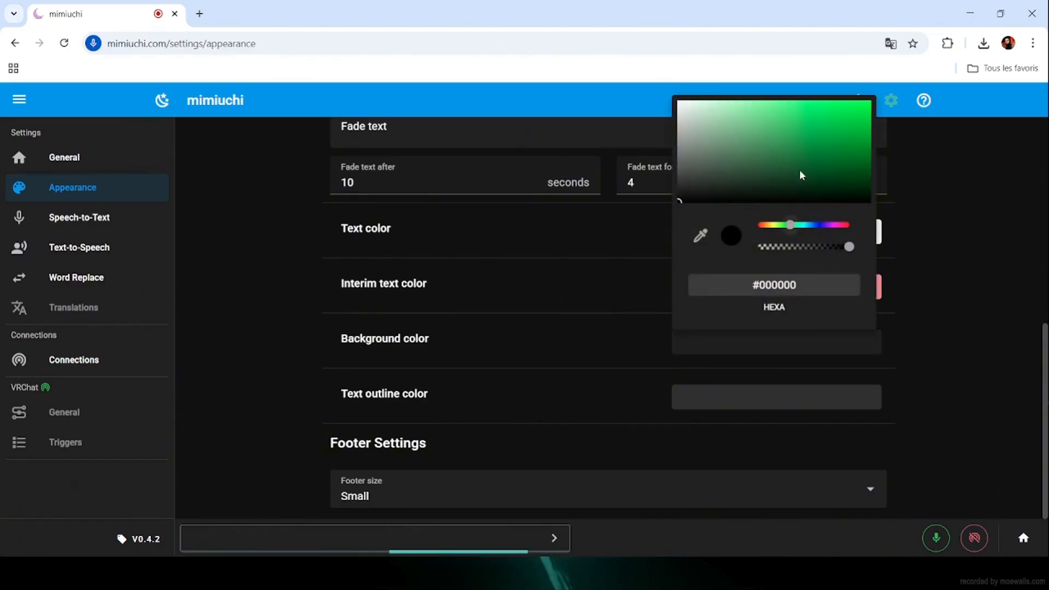
left_click_drag(801, 175, 871, 101)
left_click(967, 252)
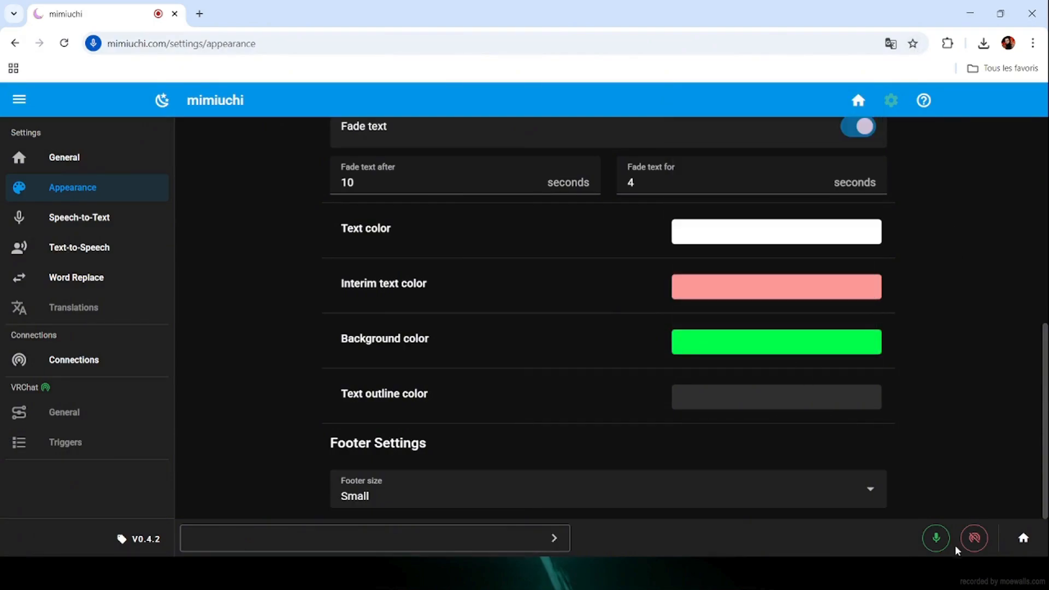
left_click(1023, 539)
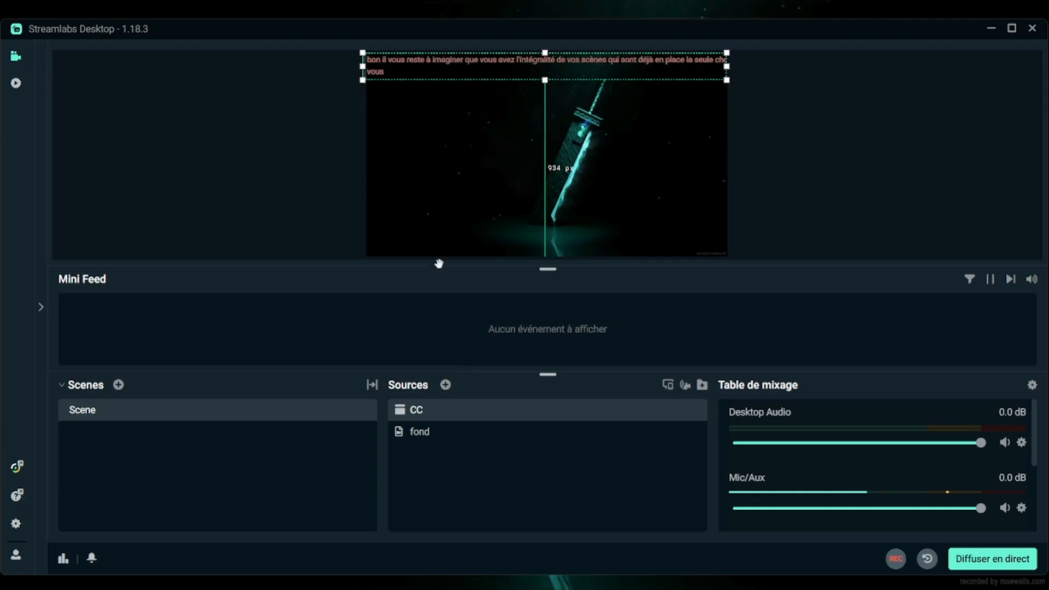
- Switch to Streamlabs Desktop and add a window capture source using the window "[chrome.exe]: mimiuchi - Google Chrome"
left_click(446, 386)
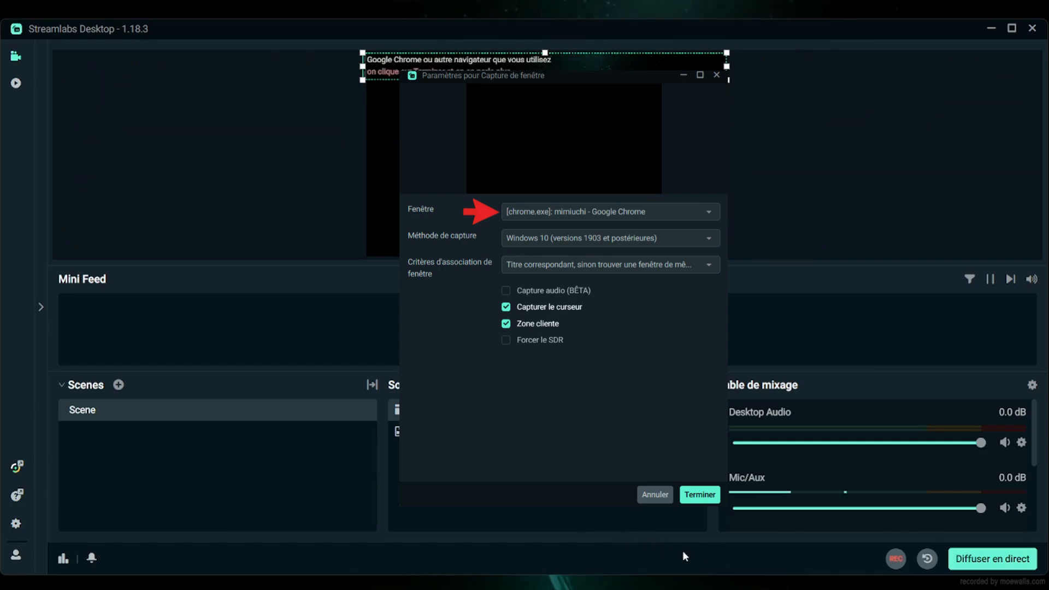
left_click(699, 494)
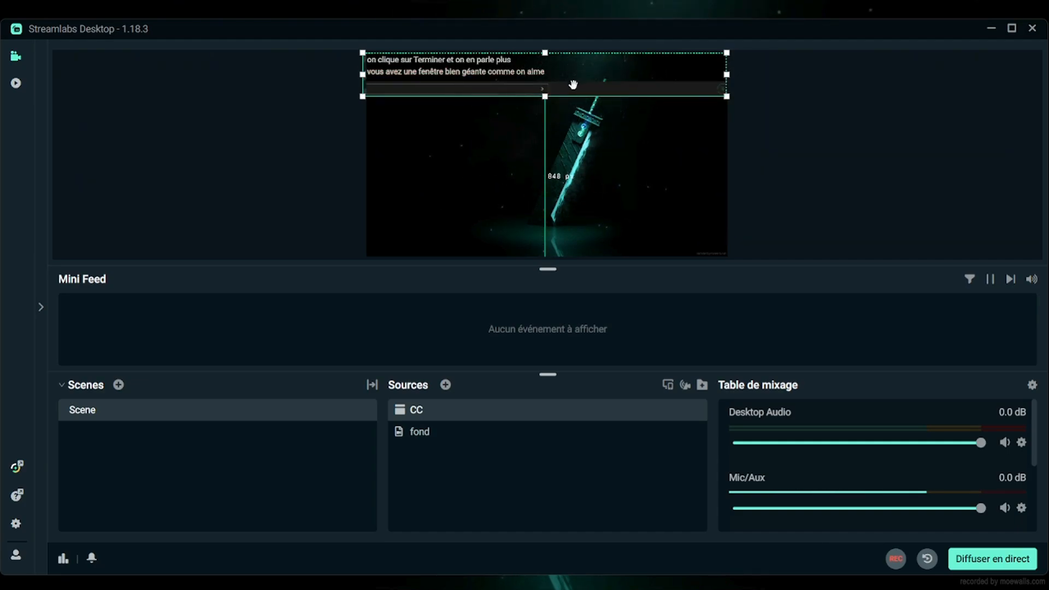
- Move the CC source to the lower edge of the scene and crop it to two subtitle lines without the black footer bar
left_click_drag(571, 85, 575, 246)
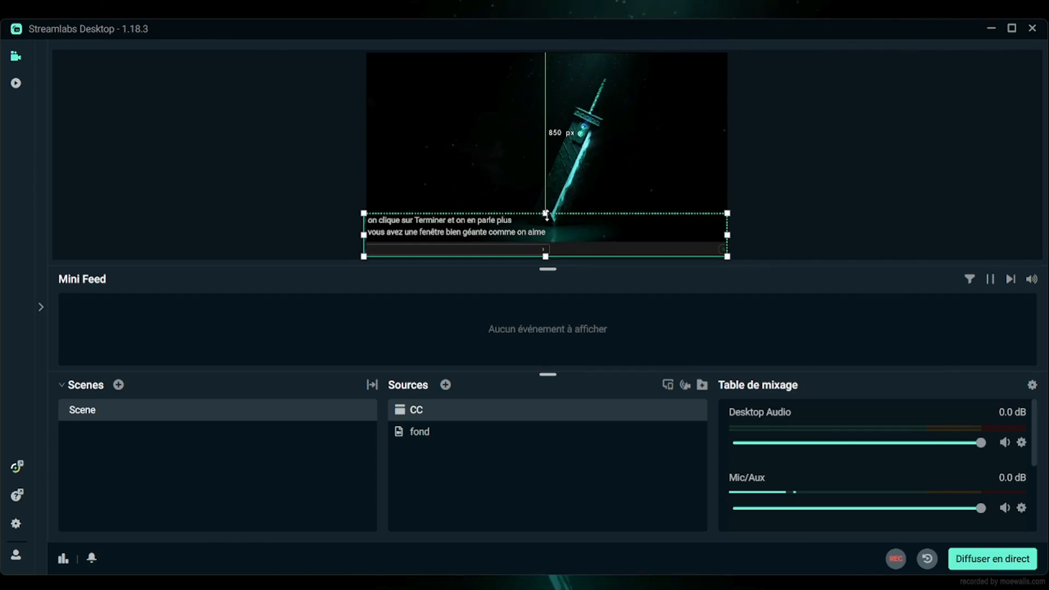
left_click_drag(545, 213, 554, 54)
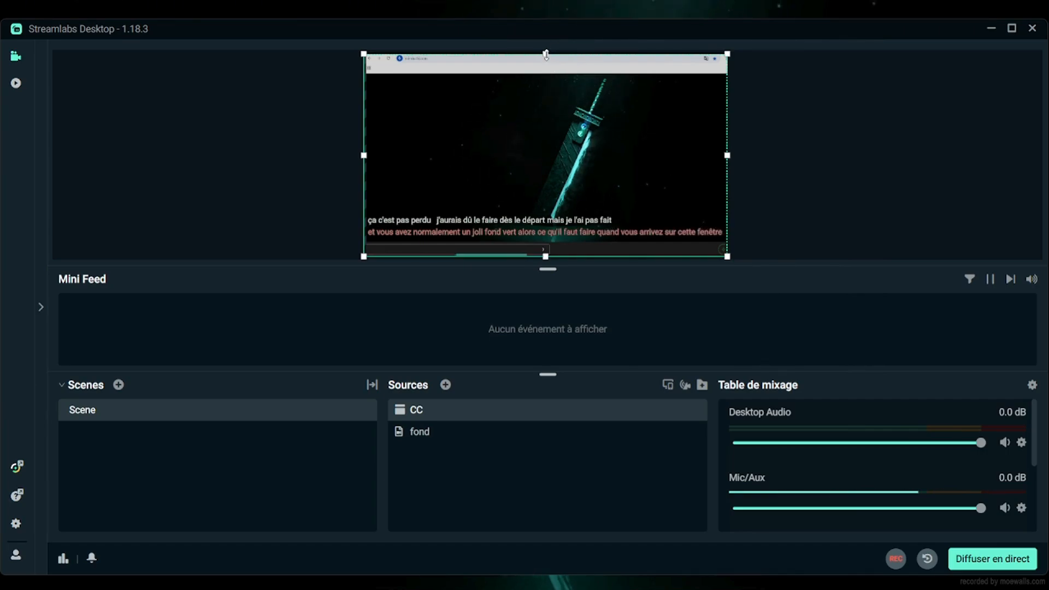
left_click_drag(545, 54, 571, 214)
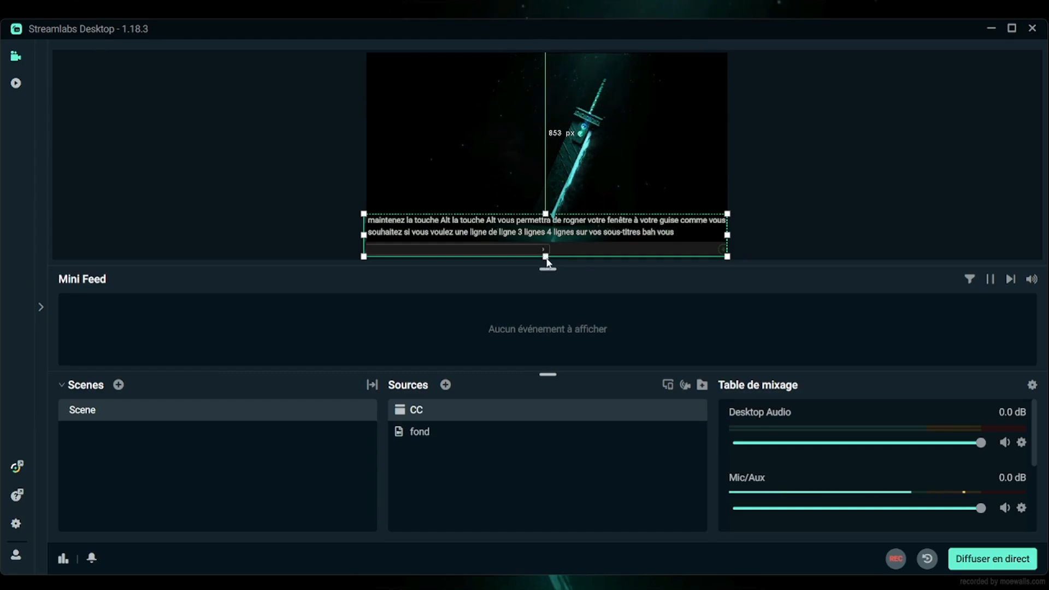
left_click_drag(545, 257, 547, 242)
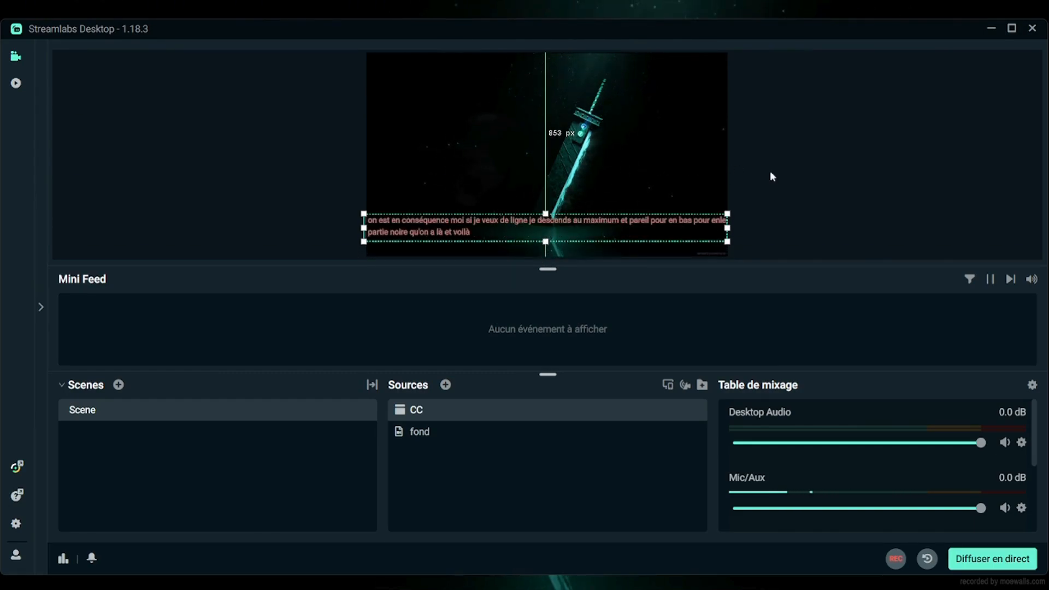
left_click(798, 173)
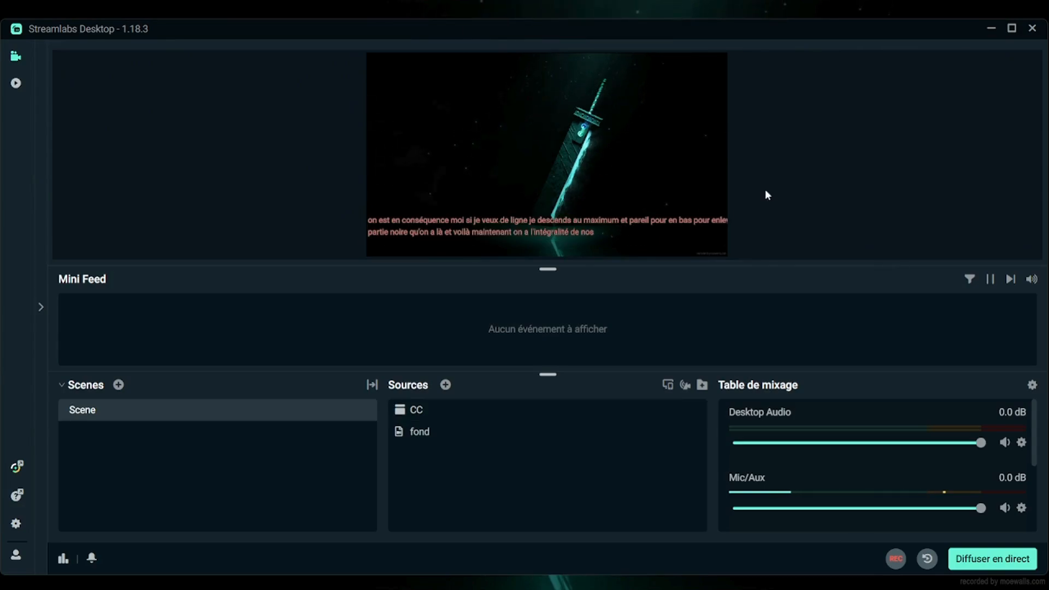
- Open the CC source's filters to examine the color key filter set to custom color #00d138ff, and close them
left_click(447, 416)
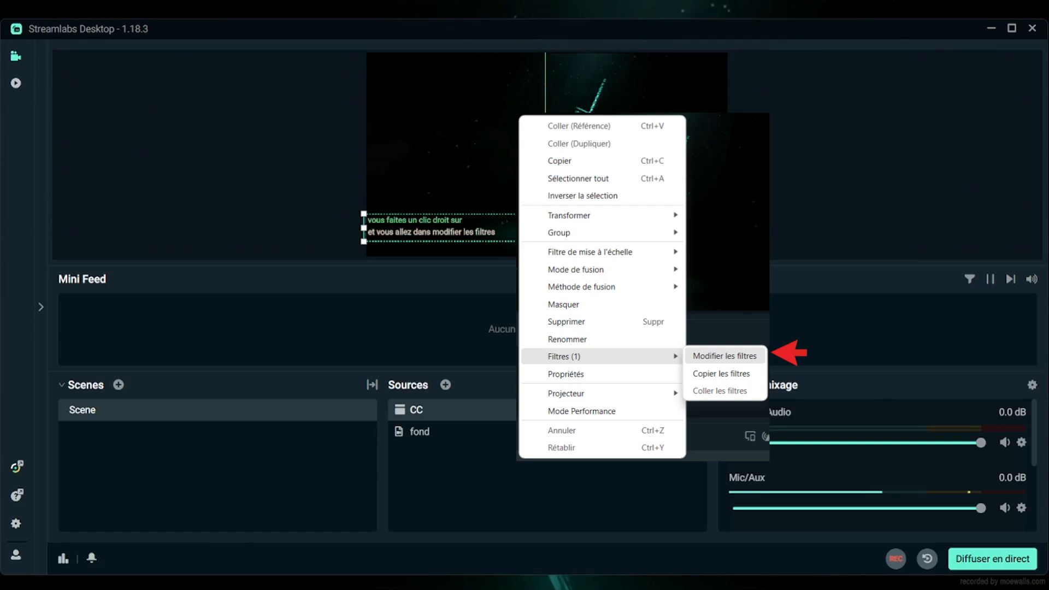
left_click(725, 355)
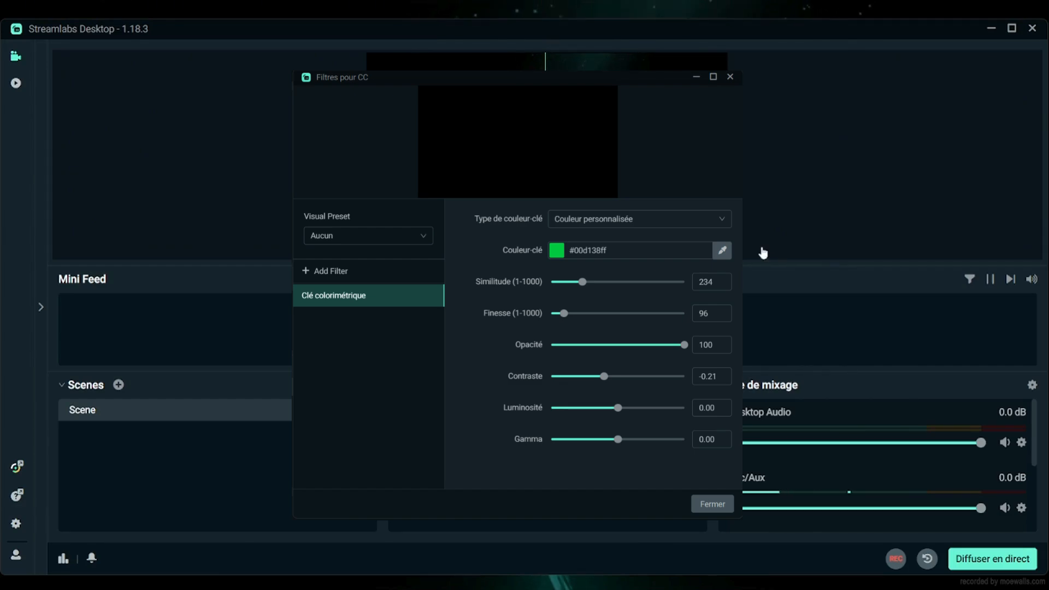
left_click(778, 221)
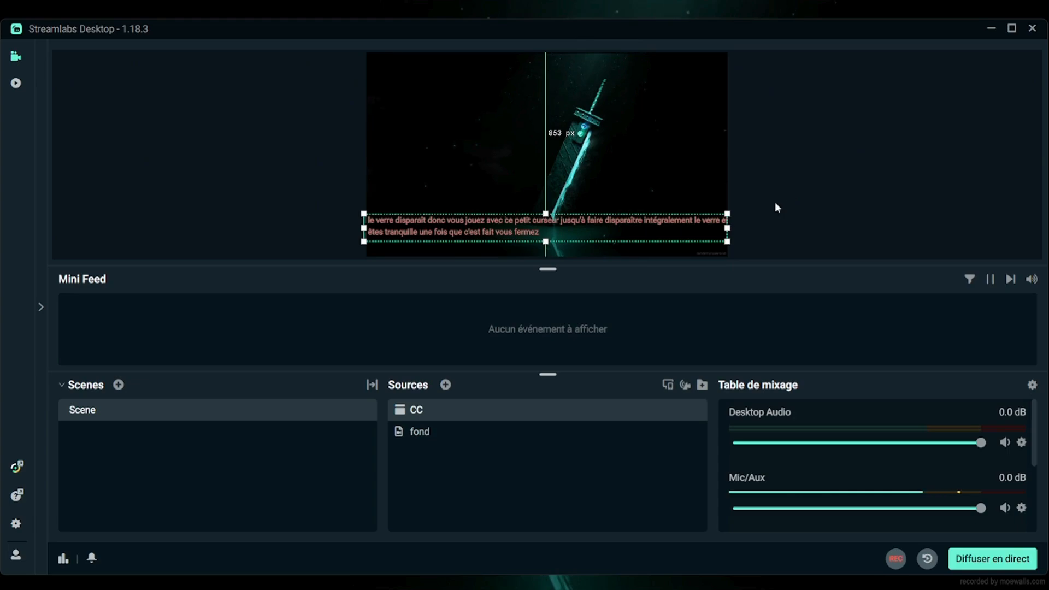
- Move the CC subtitle source up from the lower edge toward the middle of the scene
left_click(790, 182)
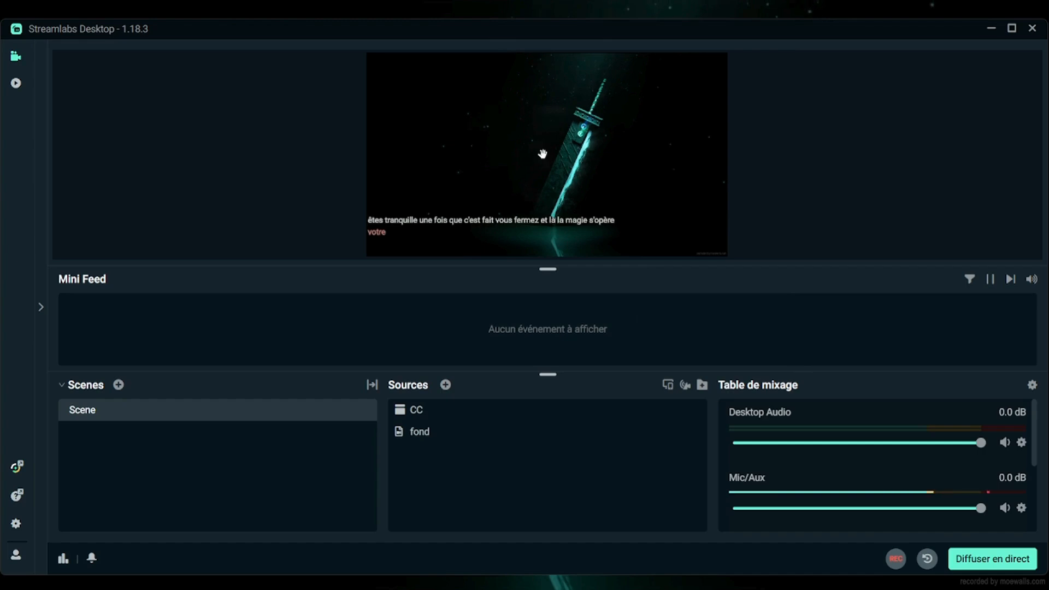
left_click(523, 221)
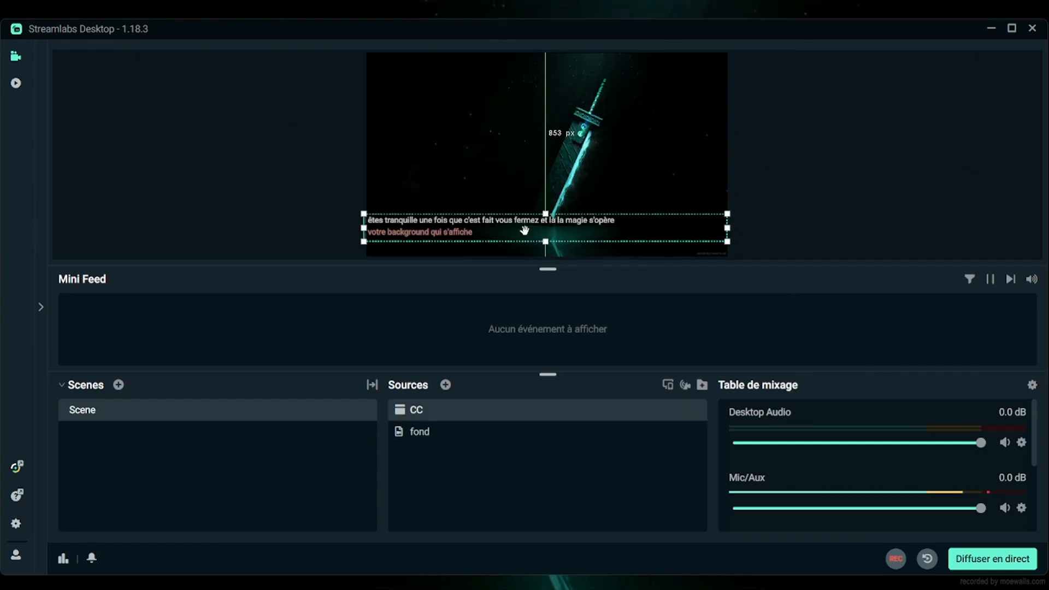
left_click_drag(523, 222, 522, 133)
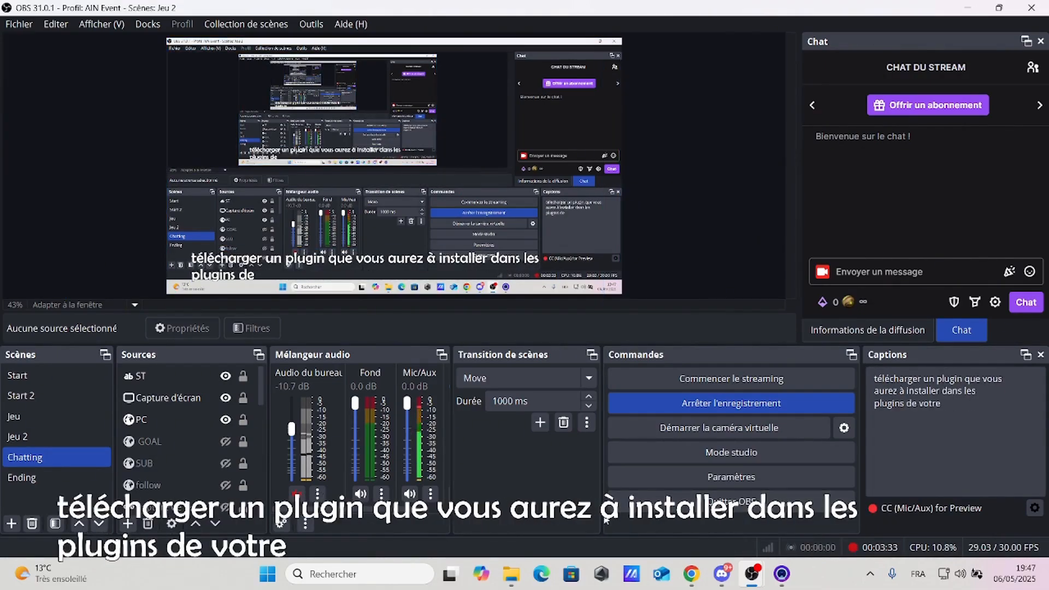
- Switch to Chrome and open the download page of the Closed Captioning via Google Speech Recognition plugin
left_click(691, 575)
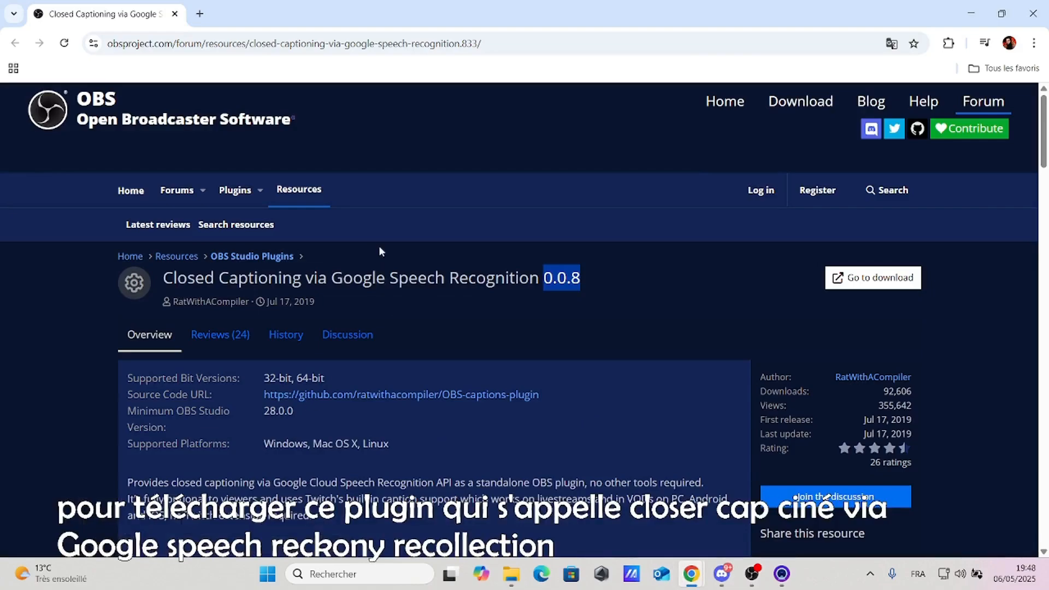
left_click_drag(169, 277, 630, 283)
left_click(630, 283)
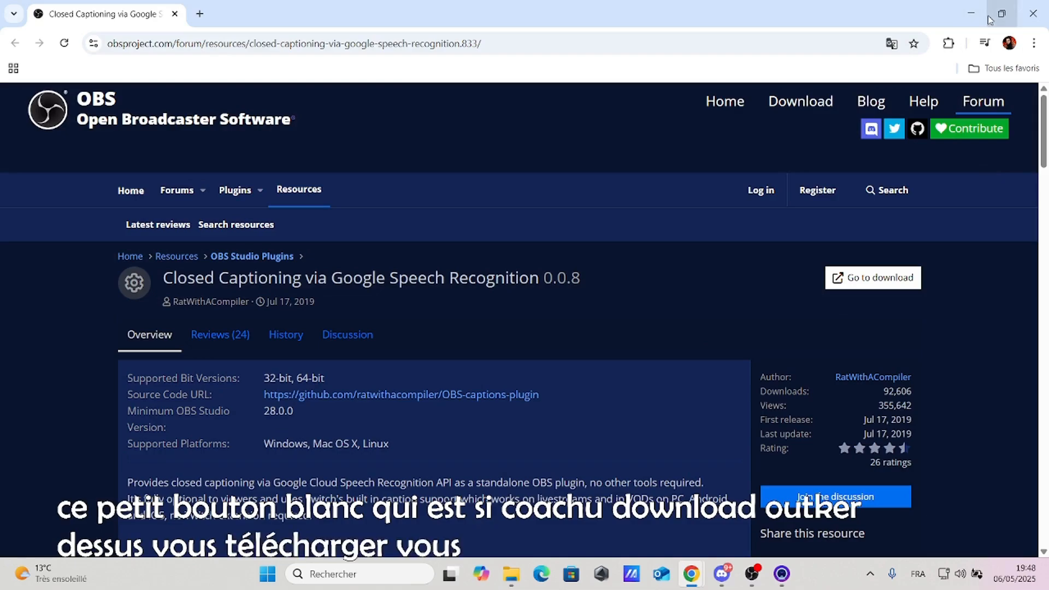
left_click(867, 277)
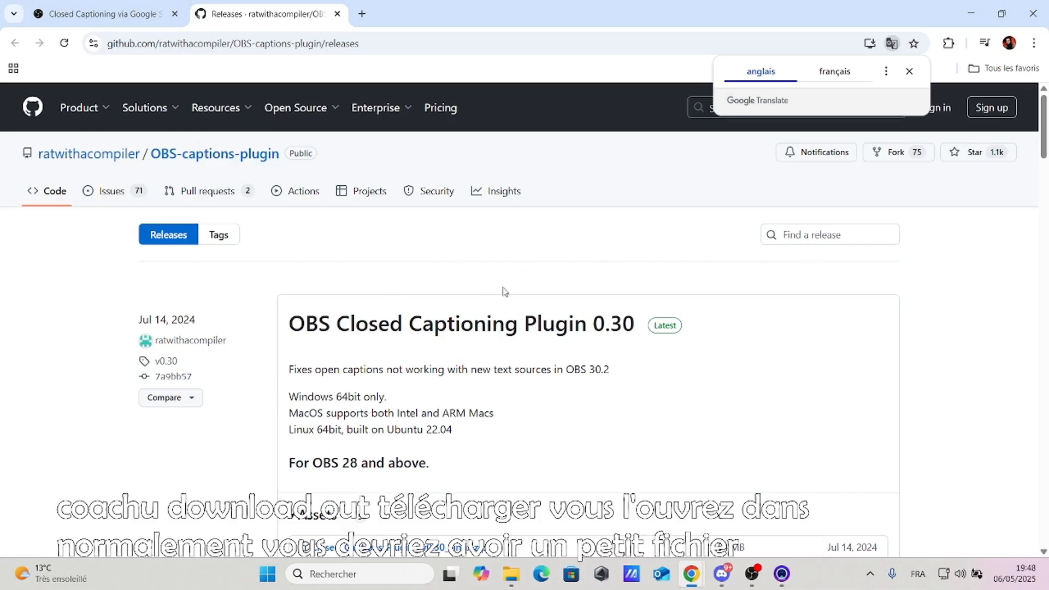
- Download Closed_Captions_Plugin__v0.30_Windows.zip from the assets of the 0.30 release
scroll(397, 299, "down", 1)
scroll(696, 321, "down", 4)
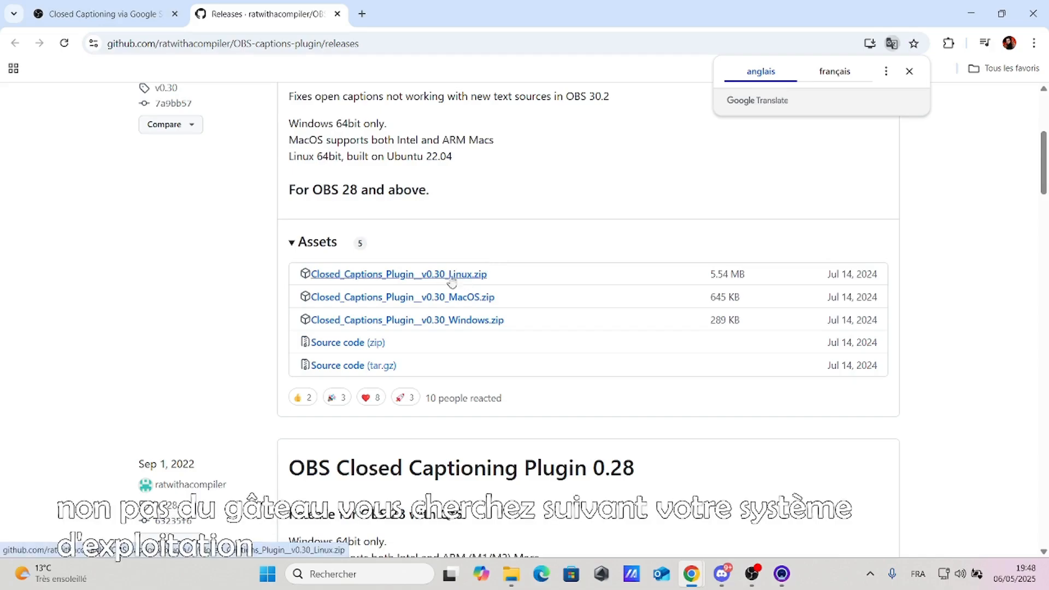
left_click(480, 324)
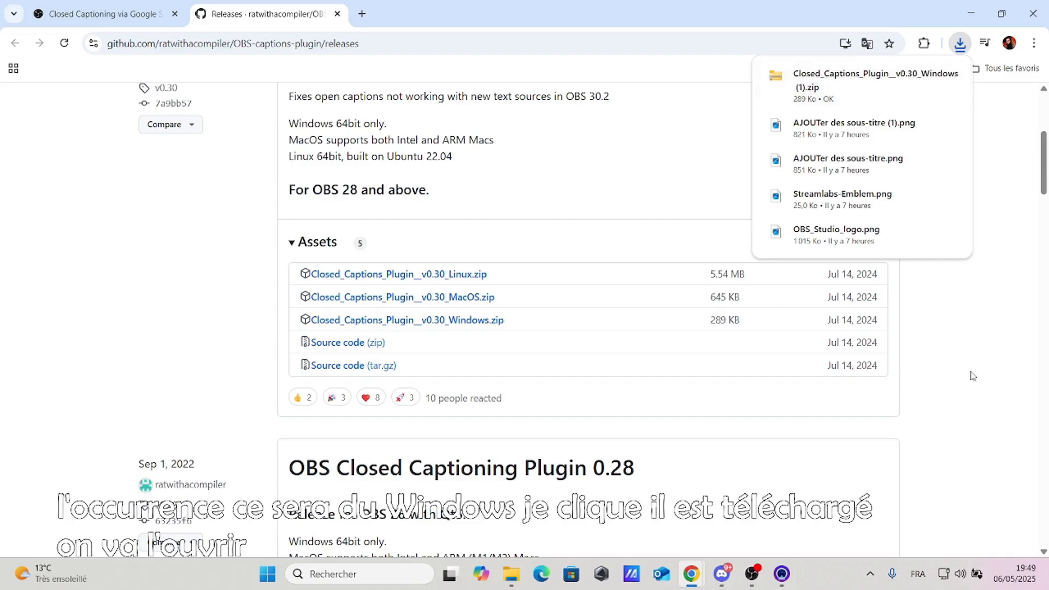
- Open the downloaded plugin archive and browse through obs-plugins and 64bit to obs_google_caption_plugin.dll
left_click(866, 86)
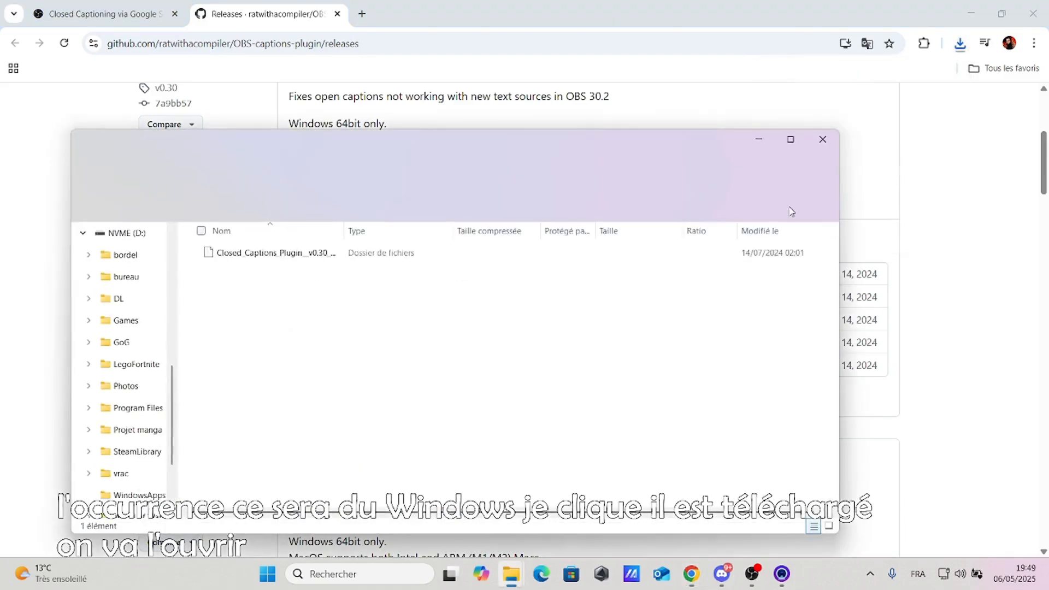
left_click_drag(408, 148, 445, 91)
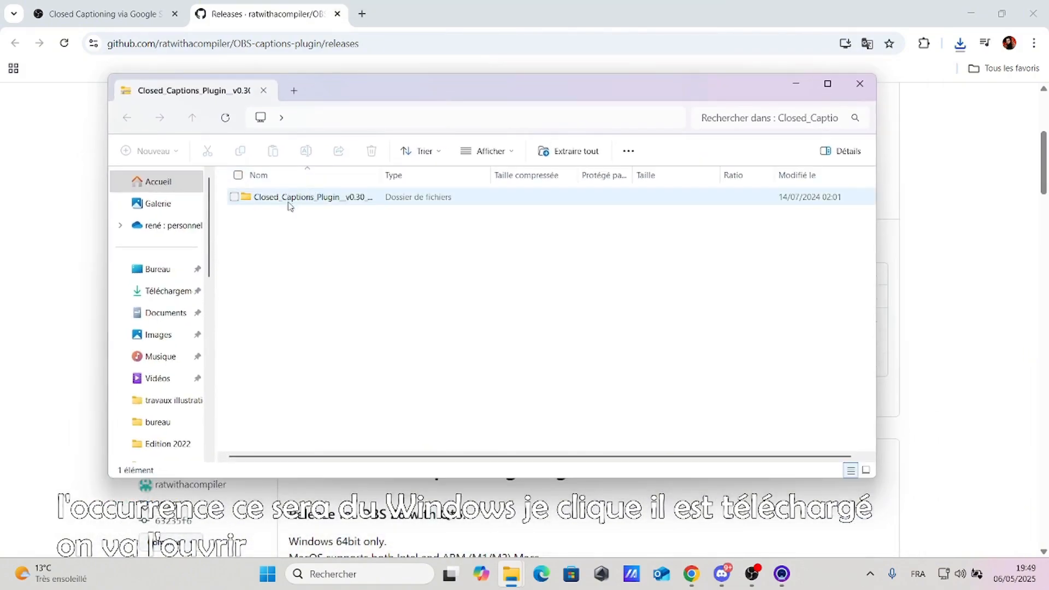
double_click(290, 201)
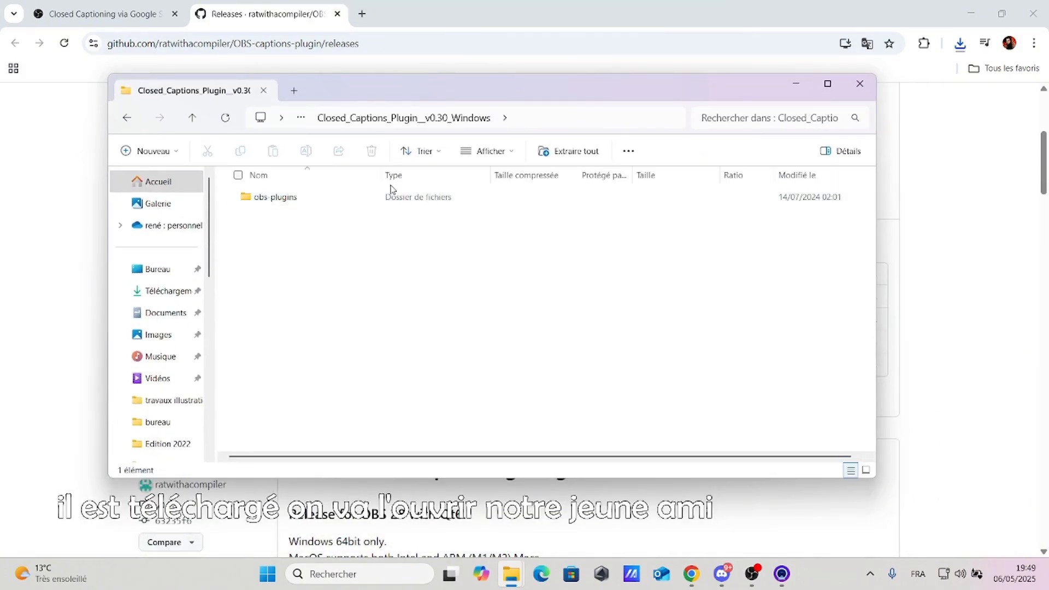
double_click(289, 199)
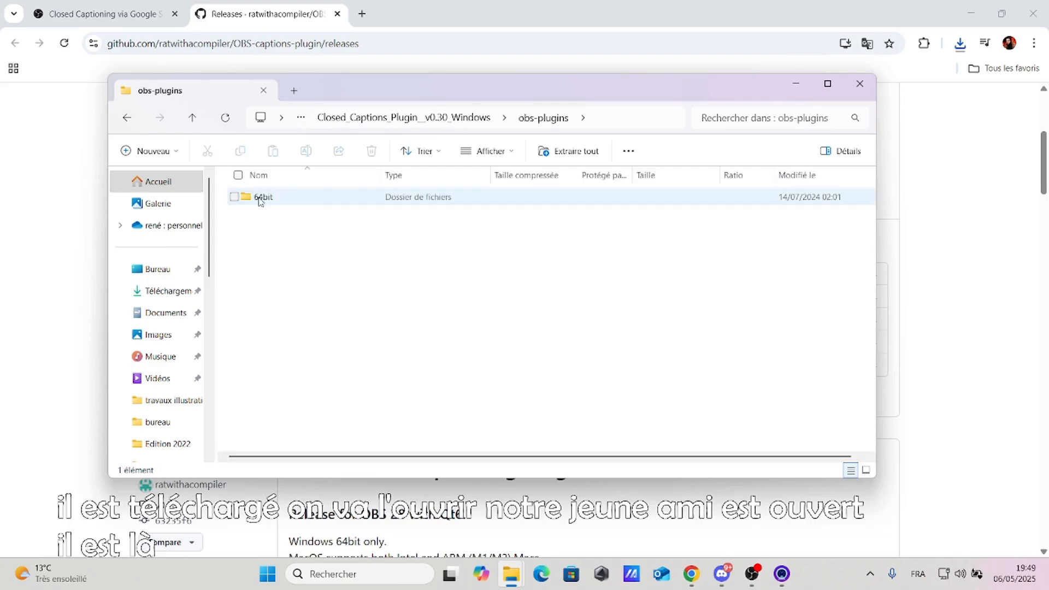
double_click(264, 198)
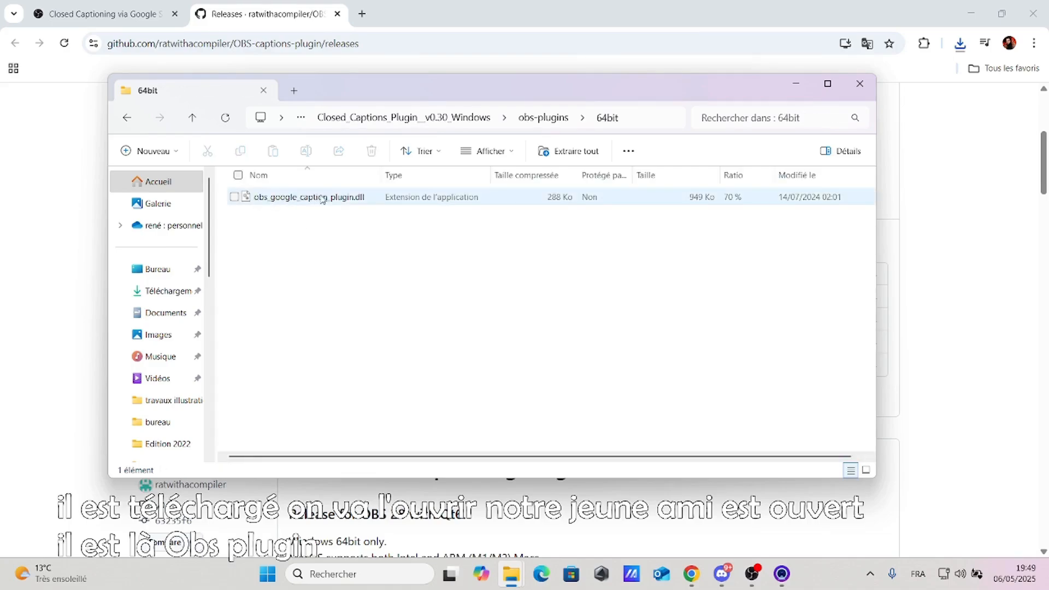
- Go back to the Closed_Captions_Plugin__v0.30_Windows folder and retrace the obs-plugins and 64bit folder path
key("BackSpace")
key("BackSpace")
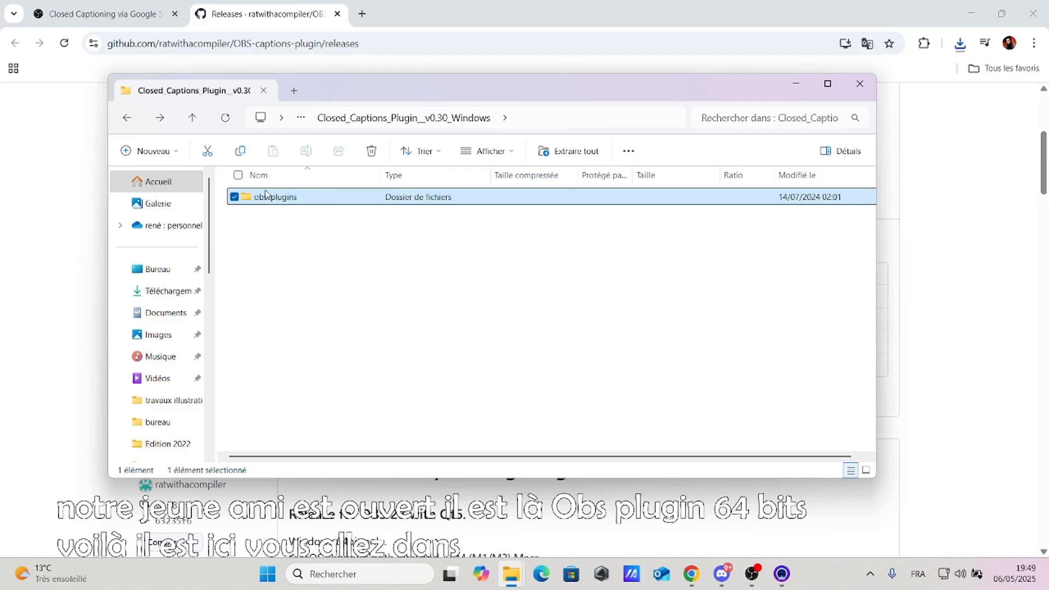
double_click(294, 205)
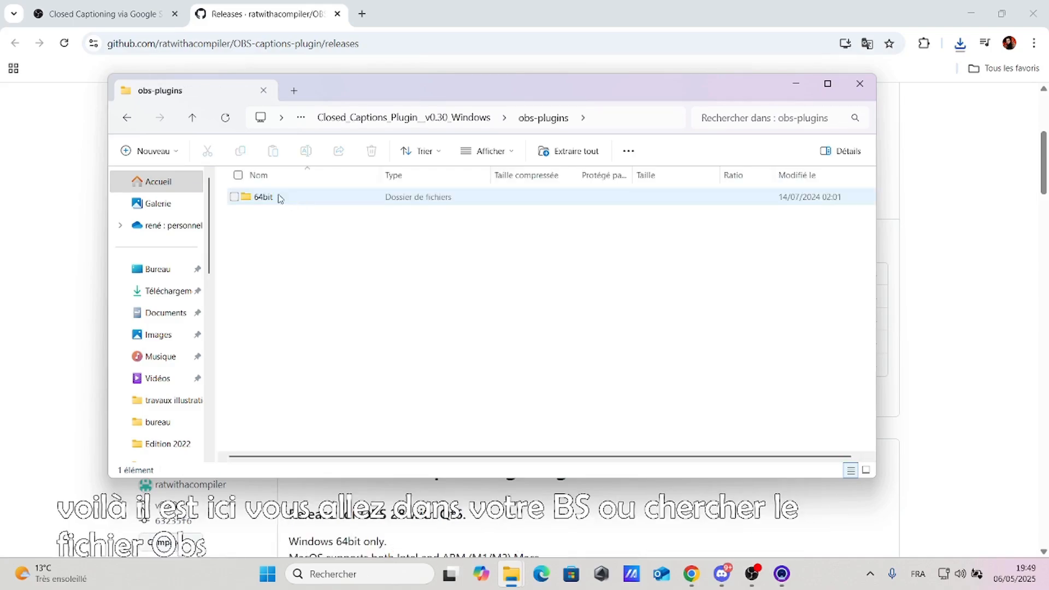
double_click(289, 202)
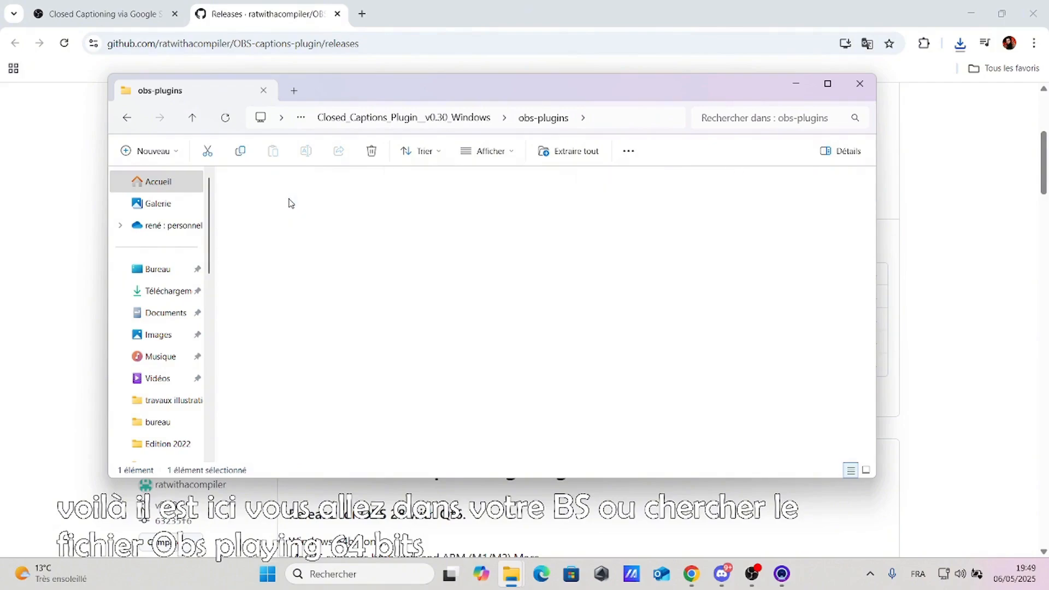
left_click(255, 202)
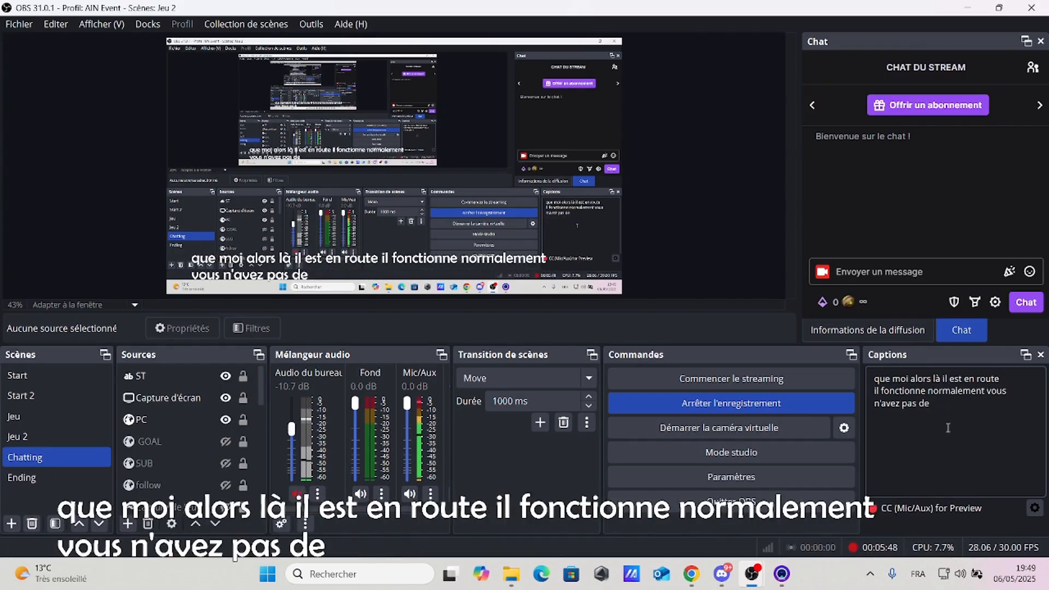
- In OBS's caption settings, choose Mic/Aux as caption source and caption when "Caption Source is heard on stream"
left_click(1035, 508)
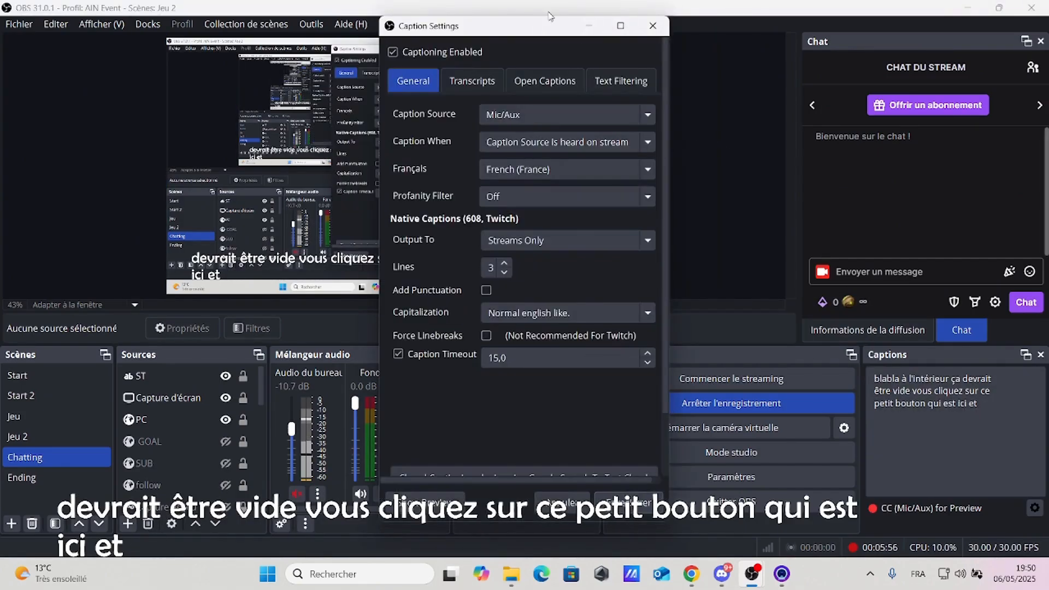
left_click_drag(453, 36, 732, 41)
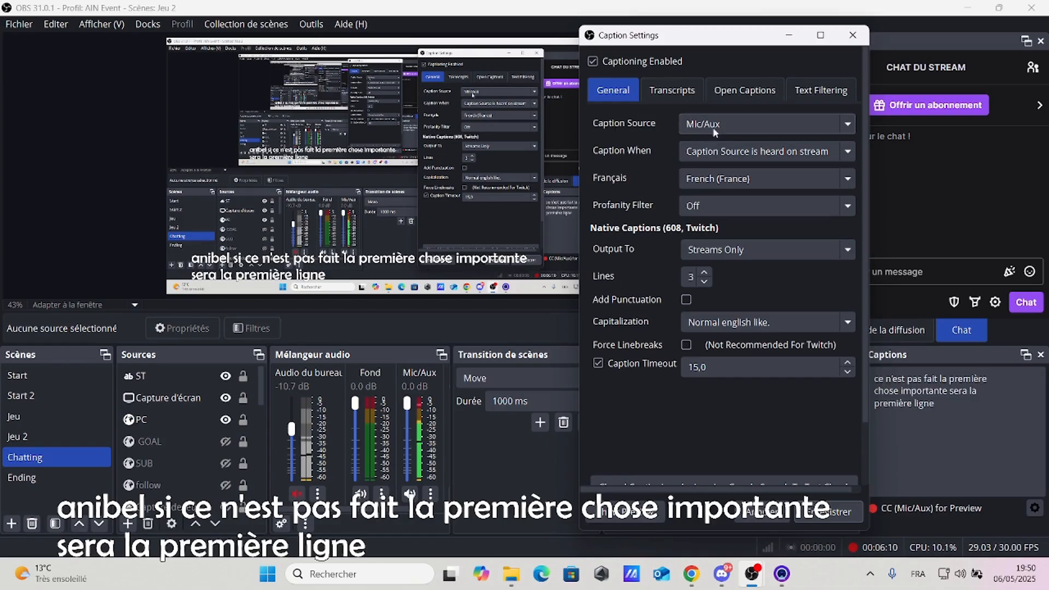
left_click(788, 125)
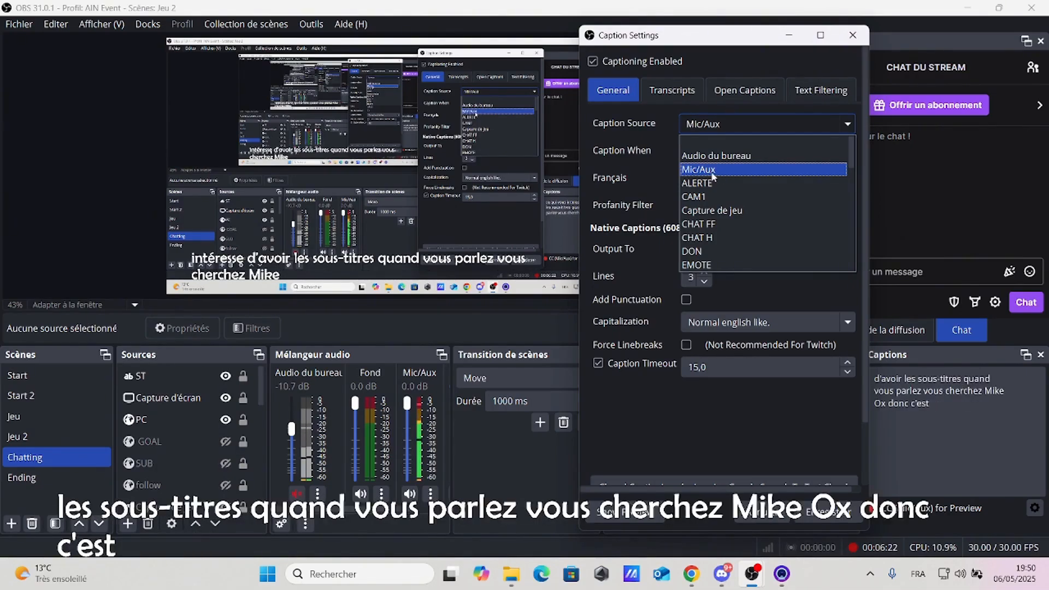
left_click(710, 170)
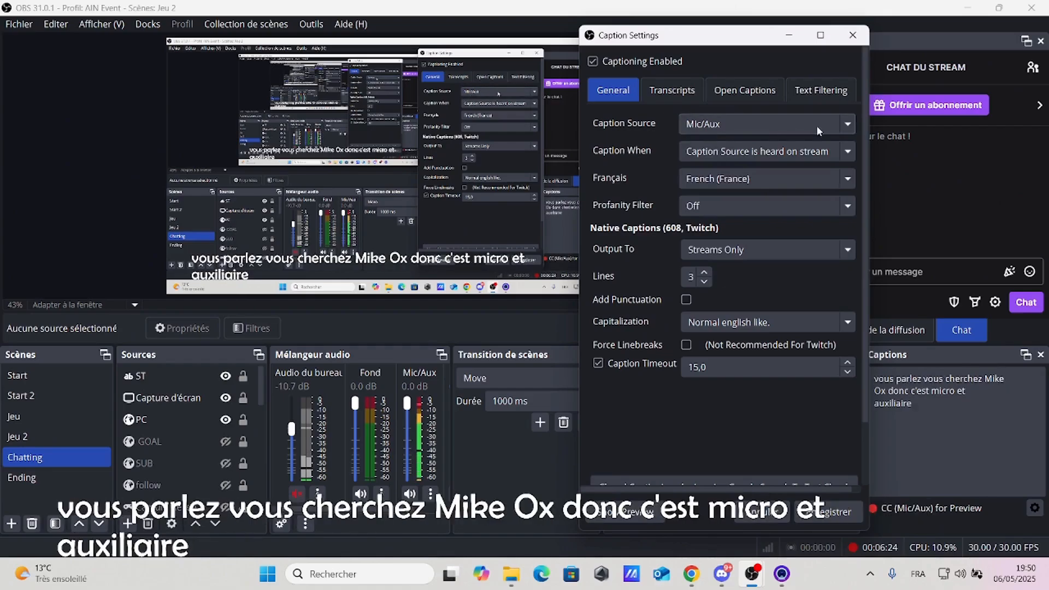
left_click(765, 151)
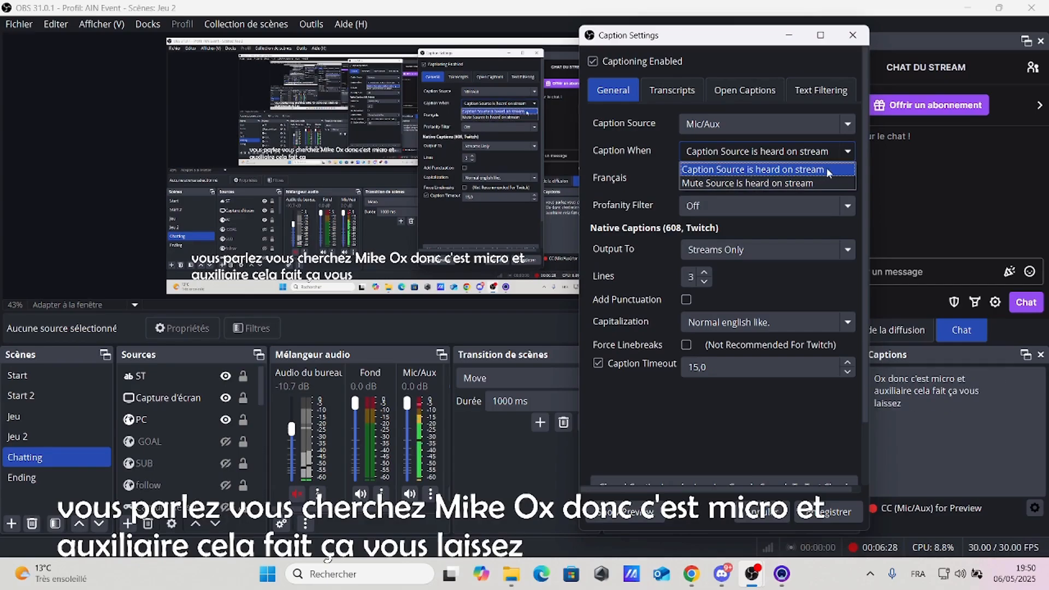
left_click(787, 170)
- Examine the caption language, profanity filter and native output options, keeping French (France), Off and Streams Only
left_click(688, 179)
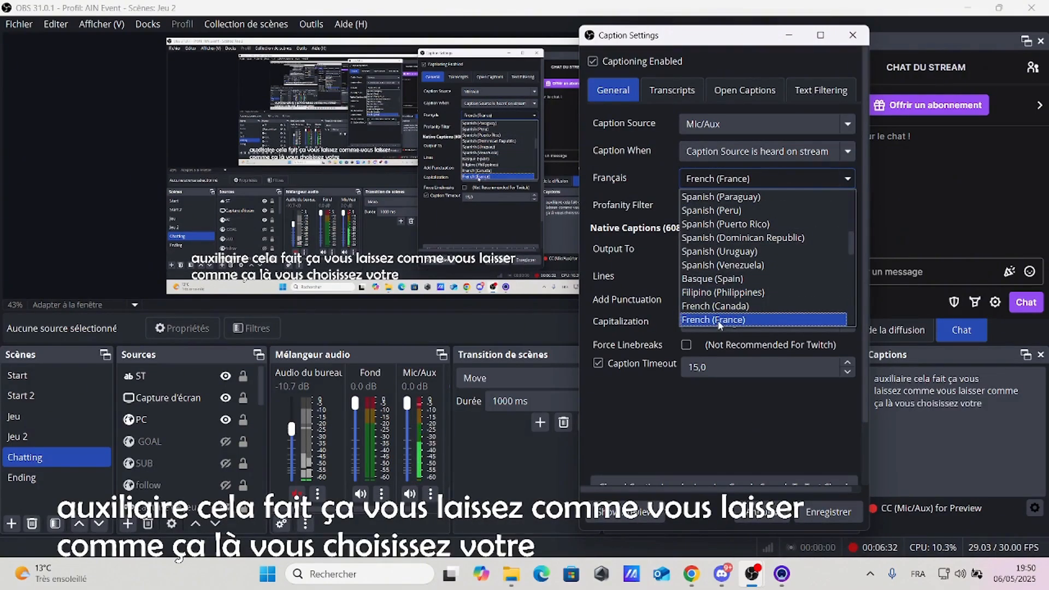
left_click(613, 192)
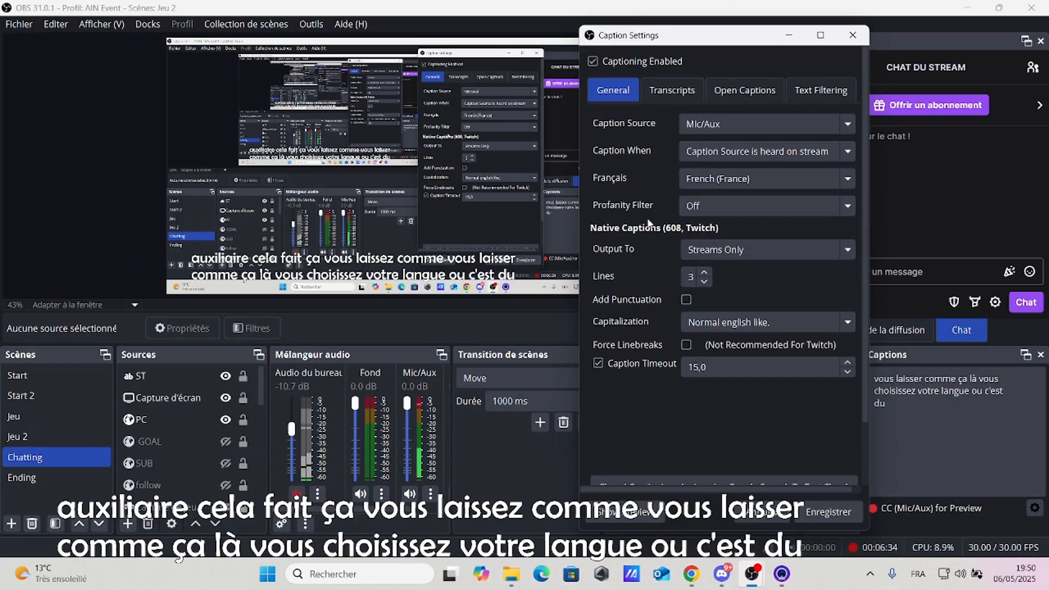
left_click(766, 210)
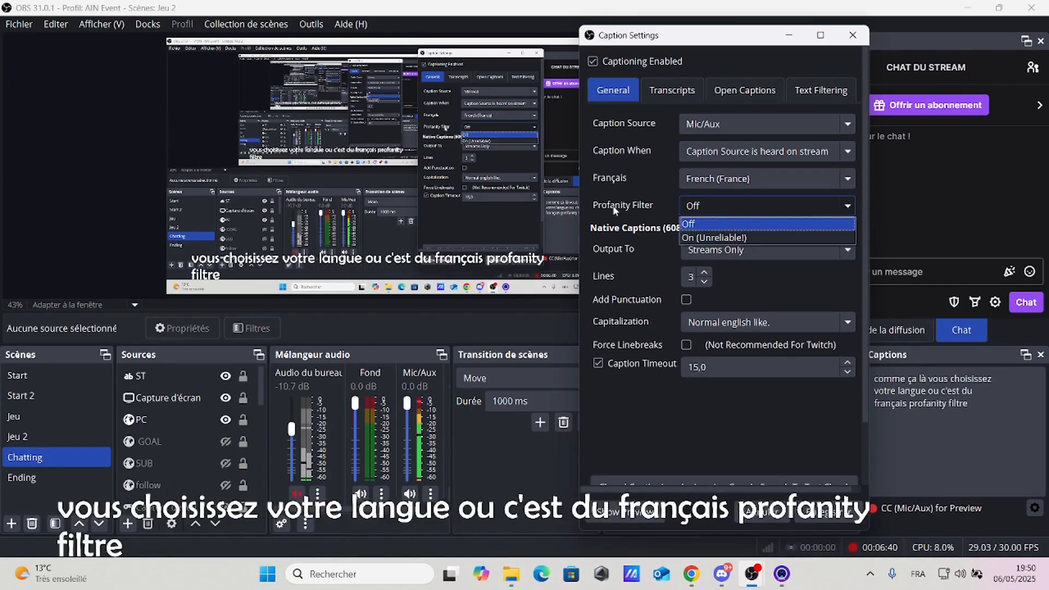
left_click(650, 203)
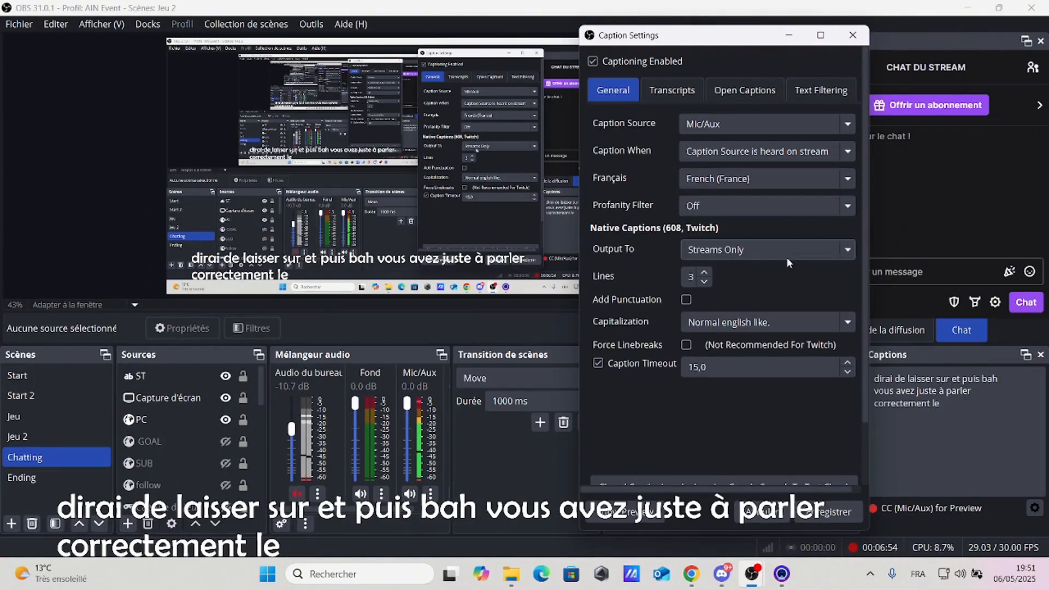
left_click(759, 251)
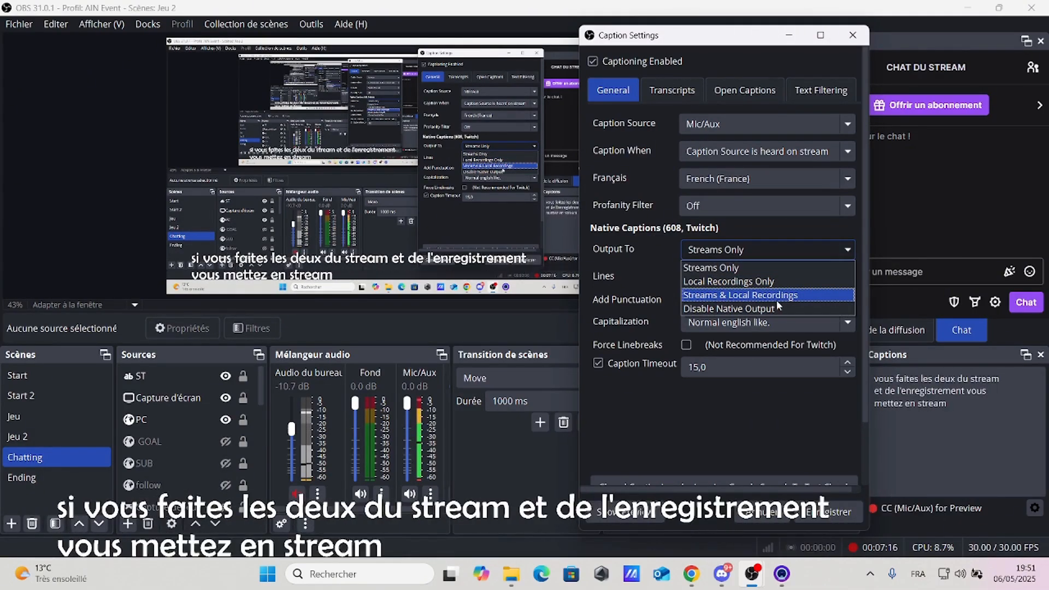
left_click(652, 261)
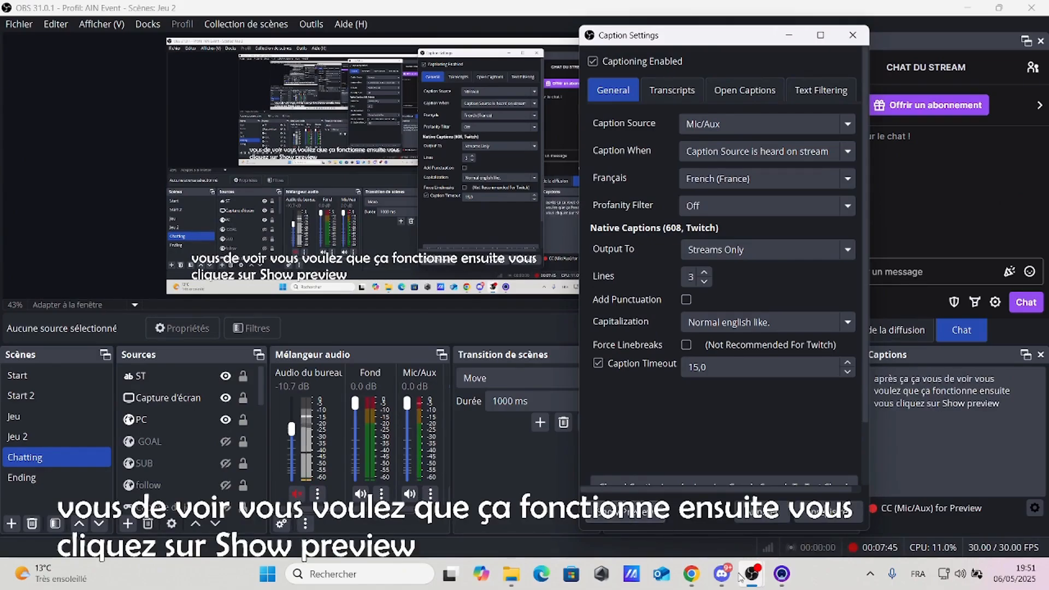
- Bring up the Caption Preview window and place it beside the caption settings to check the live captions
mouse_move(752, 571)
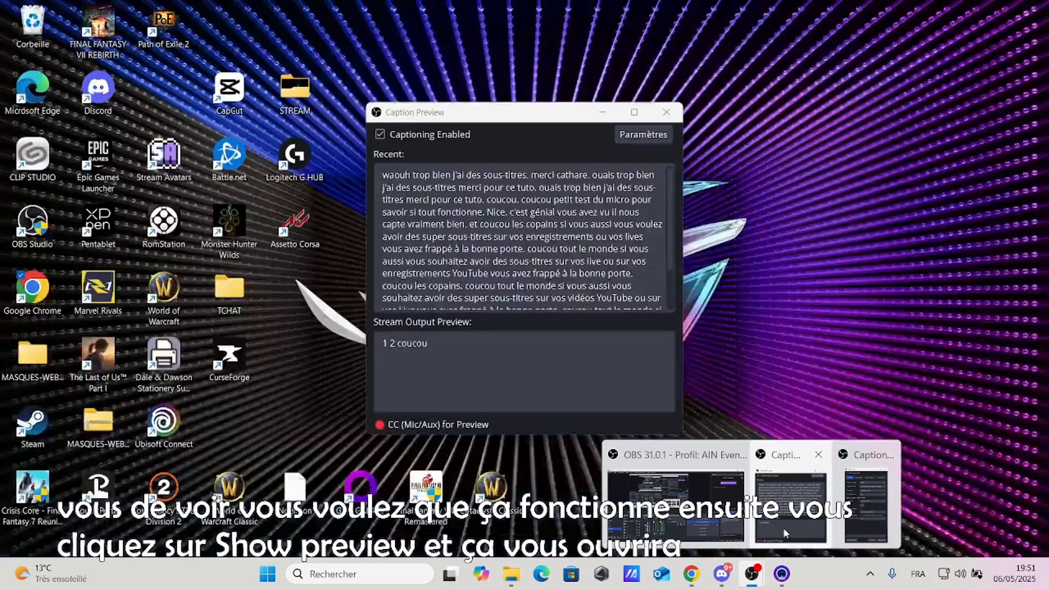
left_click(783, 528)
left_click_drag(529, 114, 235, 111)
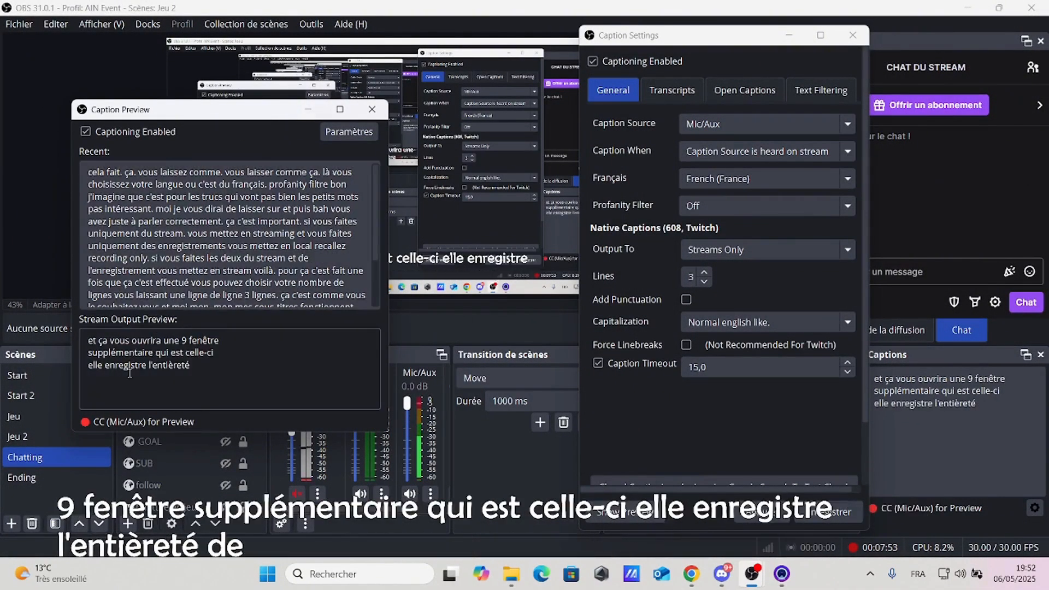
- Save the caption settings and dismiss the Caption Preview window
left_click(828, 512)
left_click_drag(263, 111, 757, 97)
left_click(765, 95)
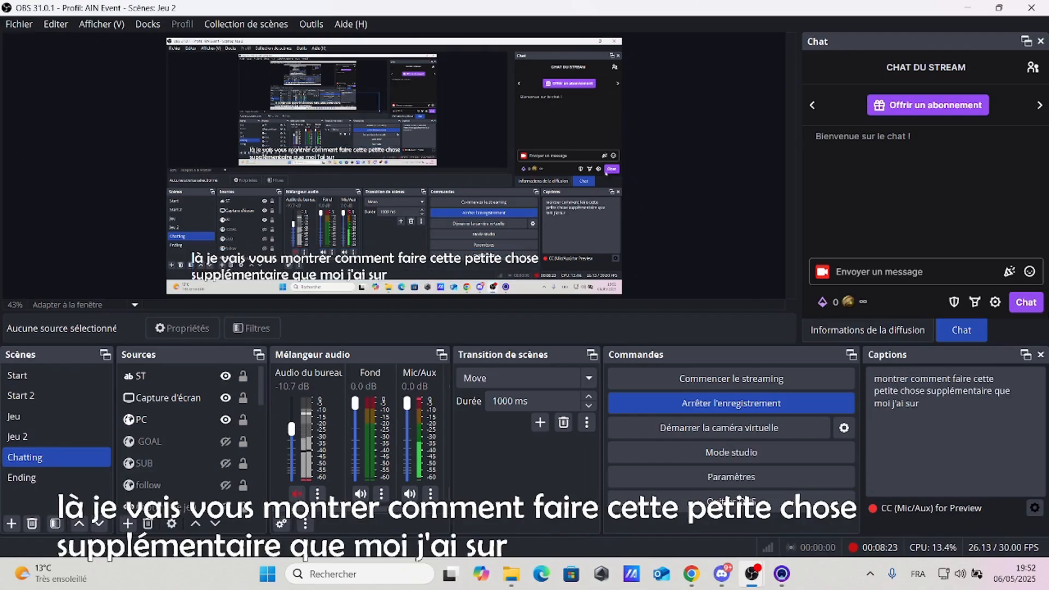
- Check the properties of the ST text source in the Chatting scene and dismiss them without saving
left_click(135, 375)
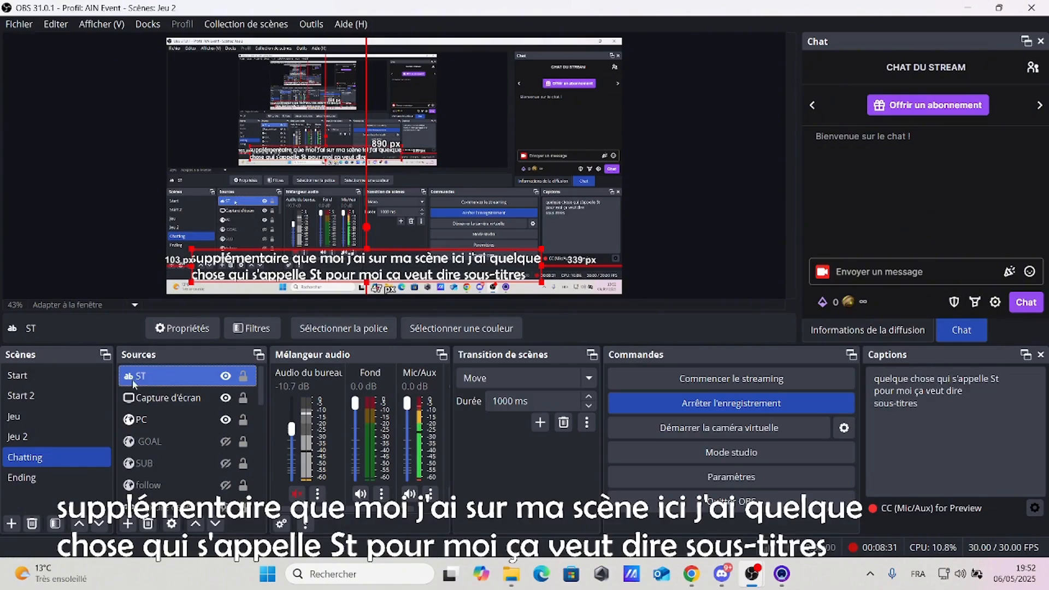
double_click(166, 381)
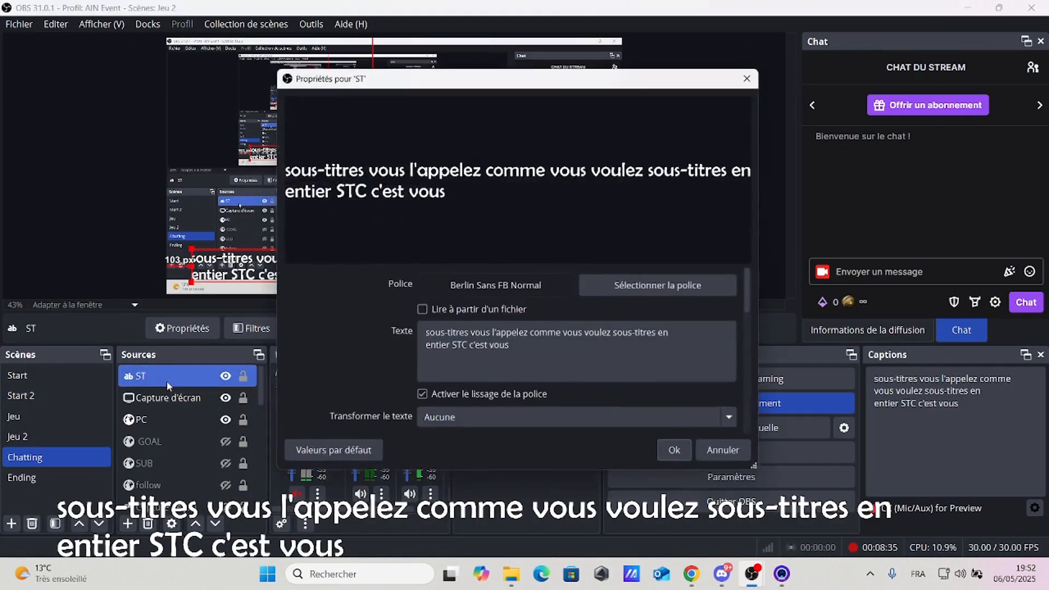
left_click(734, 456)
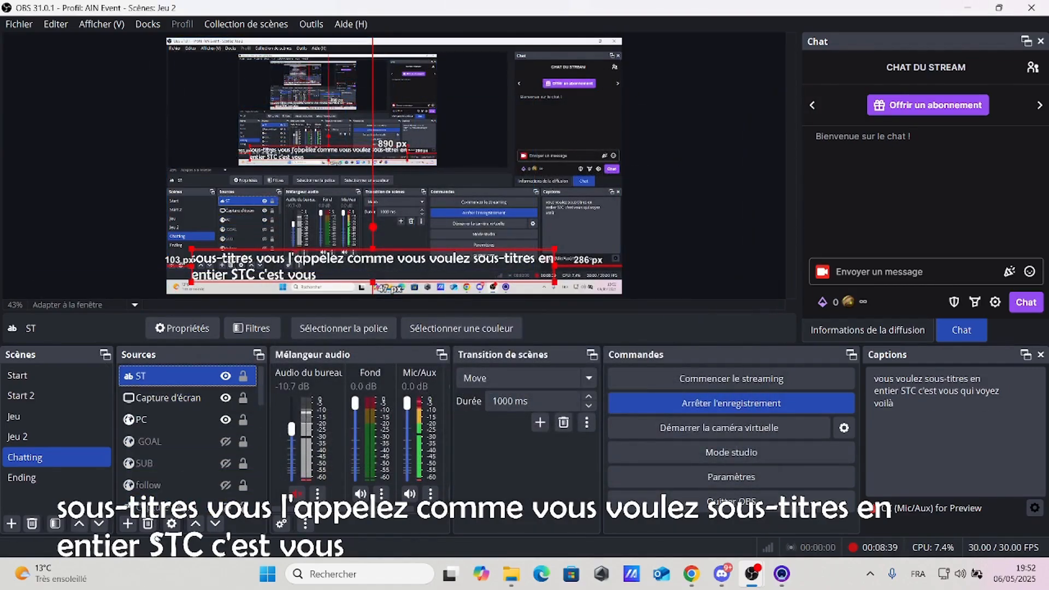
left_click(129, 526)
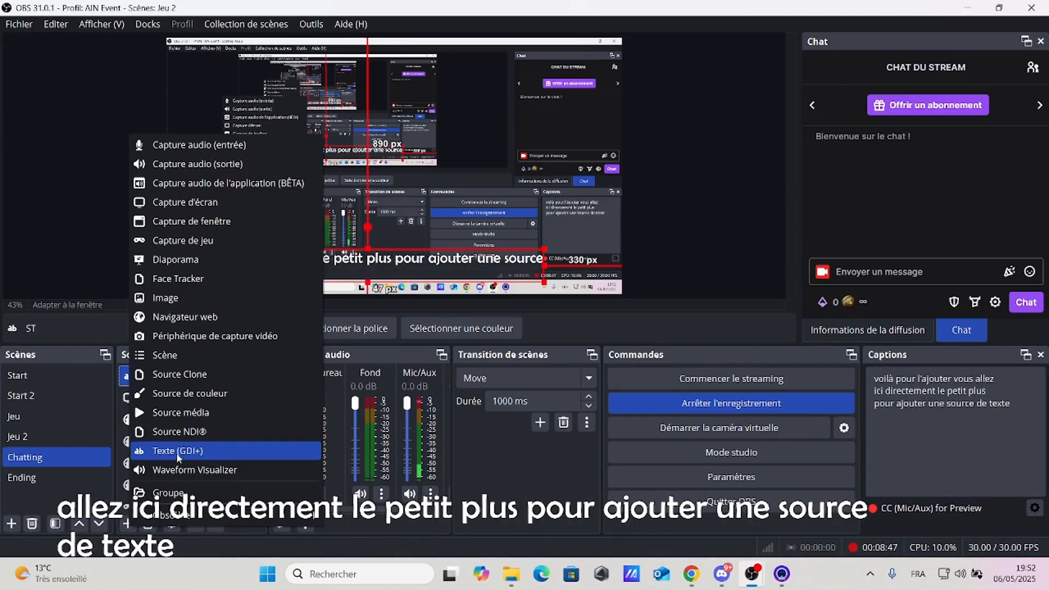
left_click(210, 450)
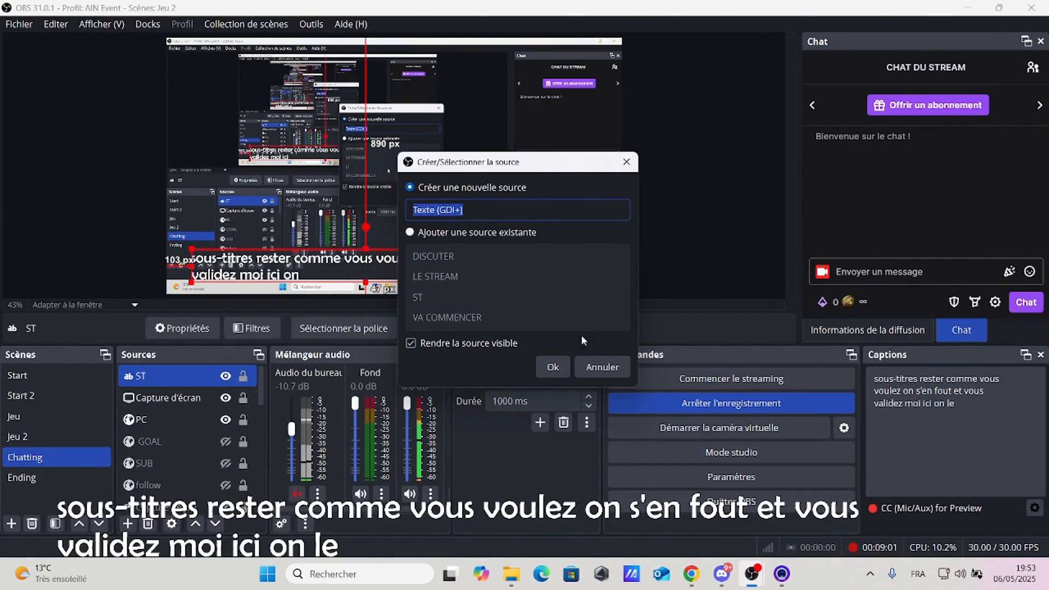
left_click(603, 368)
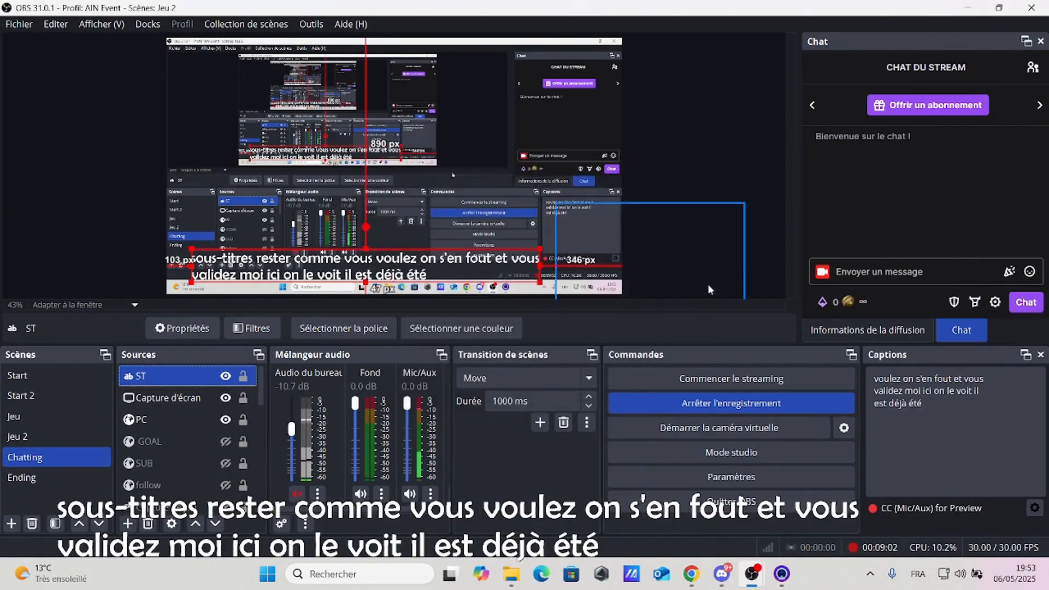
- Examine the ST text source's font, smoothing, colour, opacity, gradient, background, alignment and outline options, and accept its properties
double_click(165, 380)
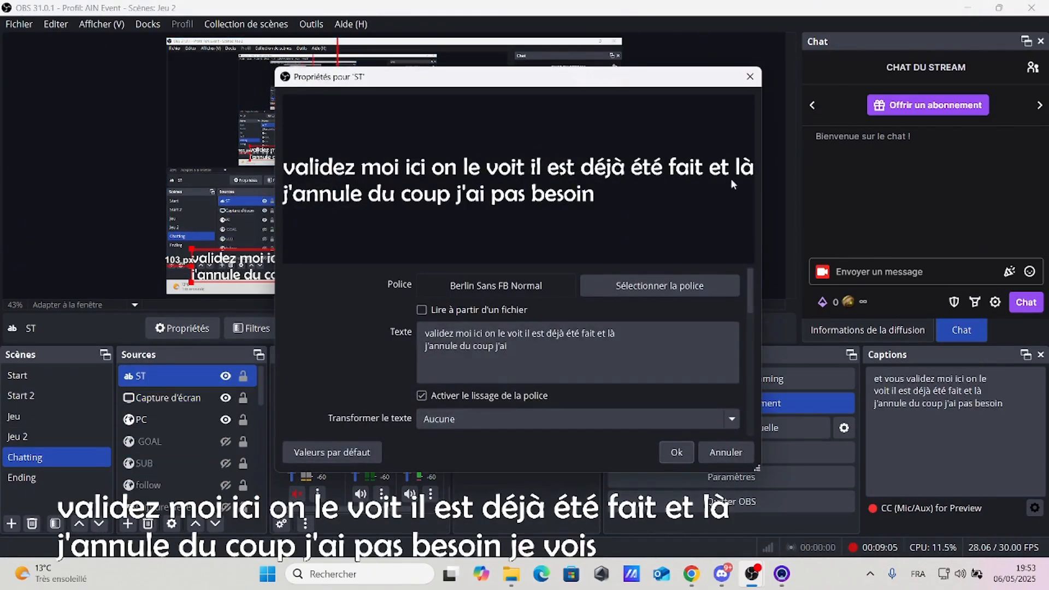
left_click_drag(502, 85, 649, 65)
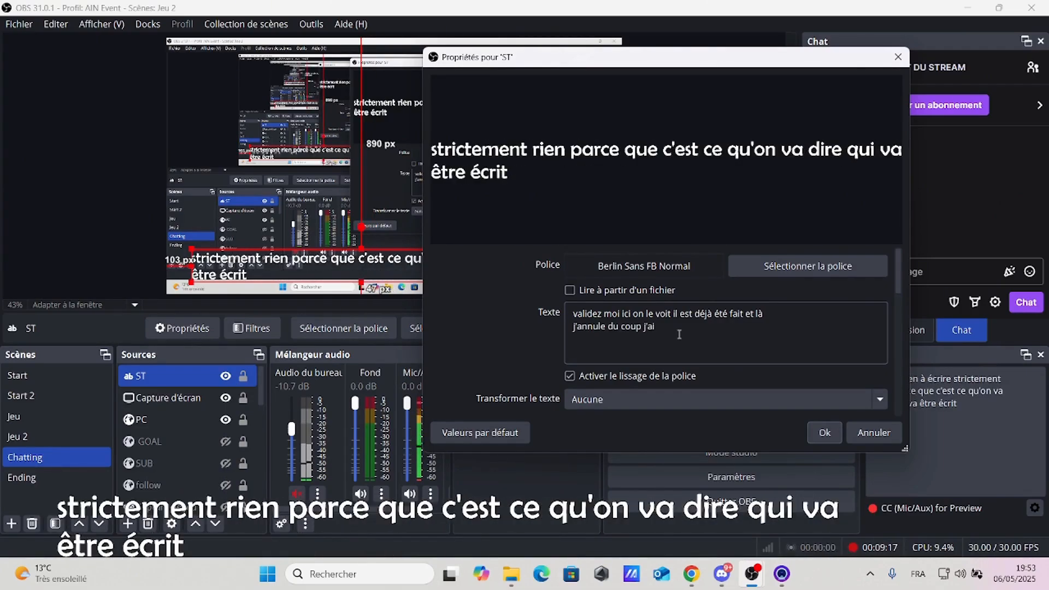
left_click_drag(734, 64, 479, 84)
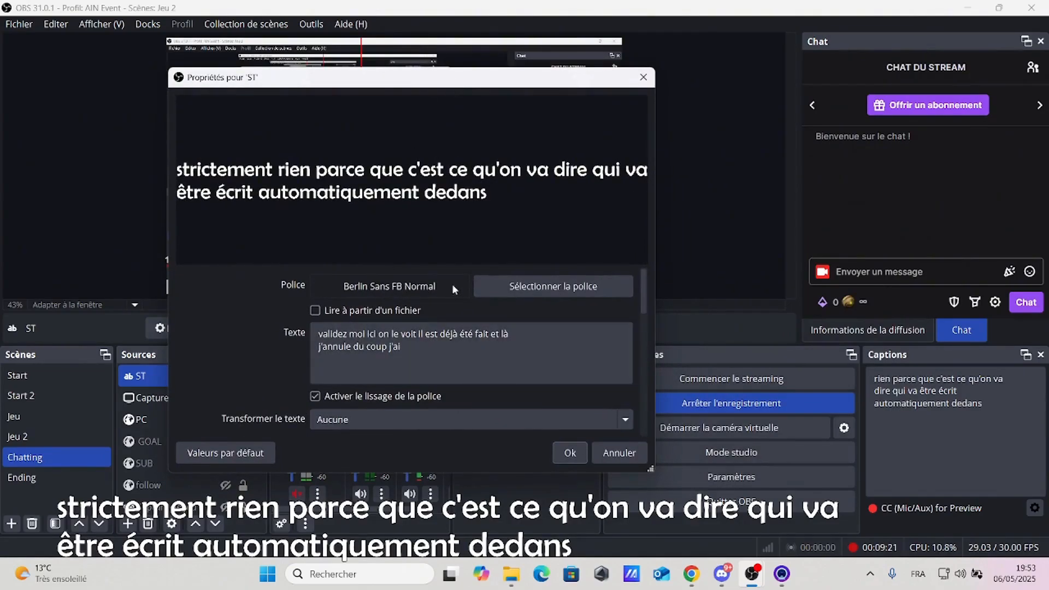
scroll(370, 320, "down", 2)
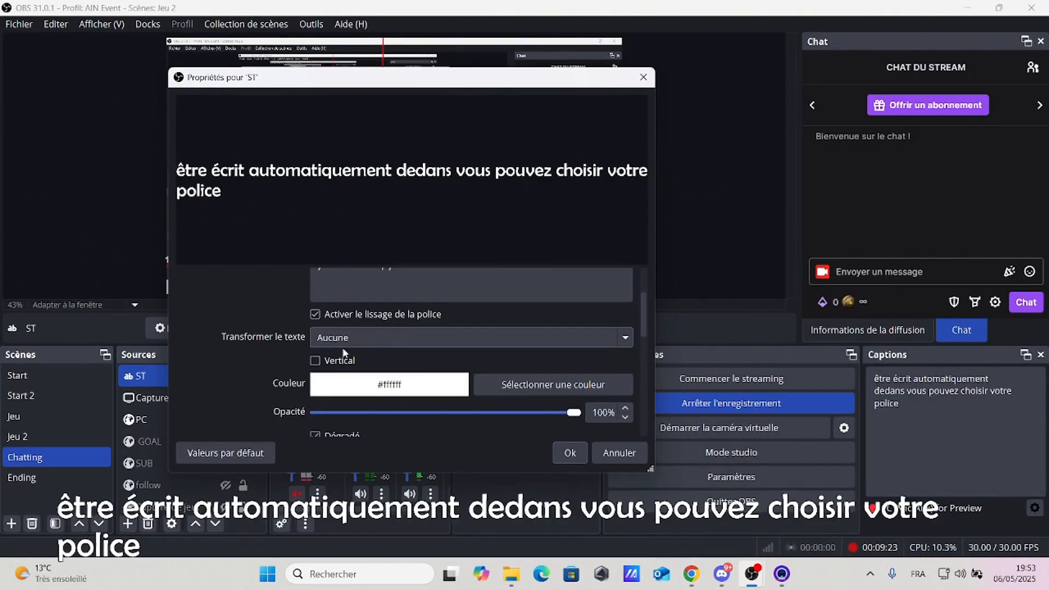
scroll(321, 356, "down", 1)
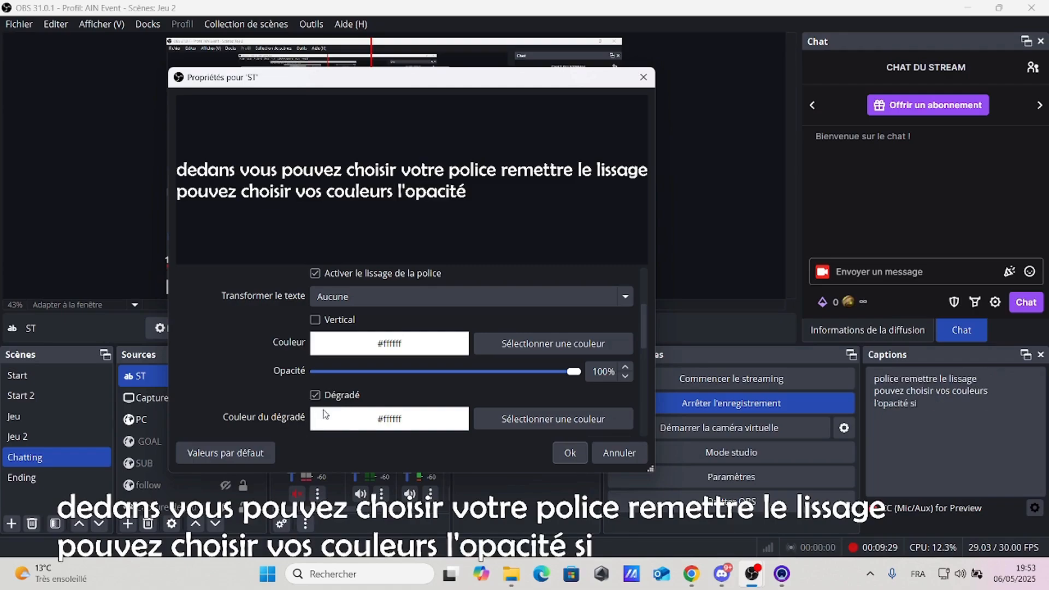
scroll(257, 382, "down", 2)
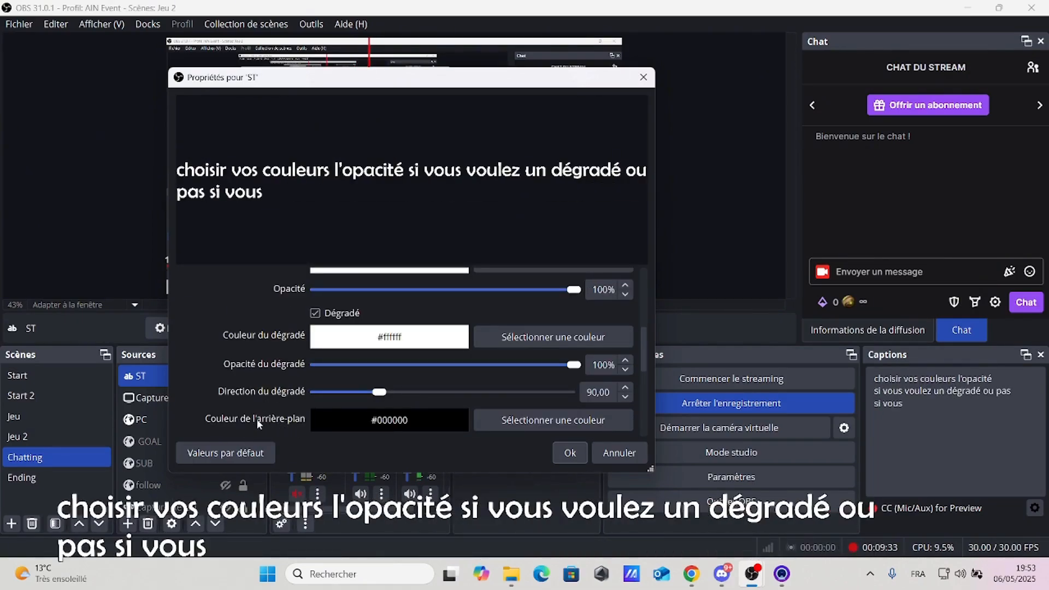
scroll(259, 404, "down", 1)
scroll(268, 366, "down", 1)
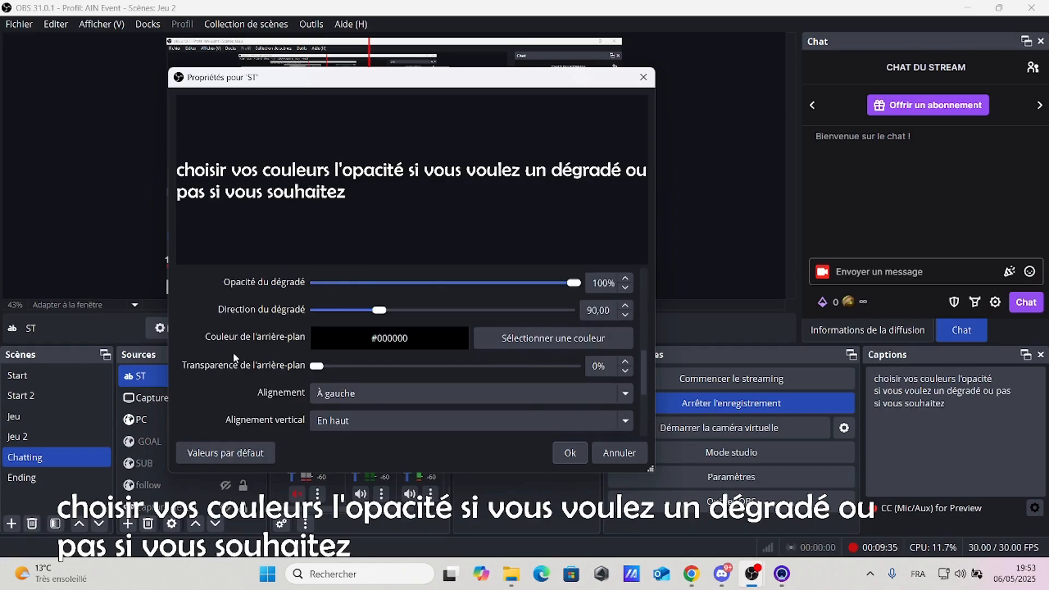
scroll(270, 361, "down", 3)
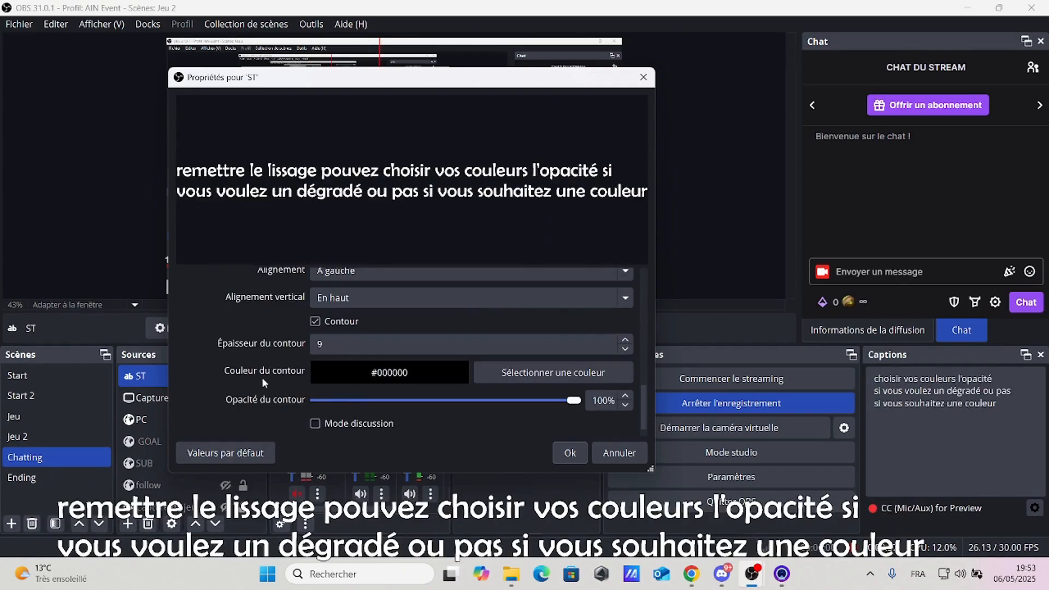
scroll(265, 383, "down", 1)
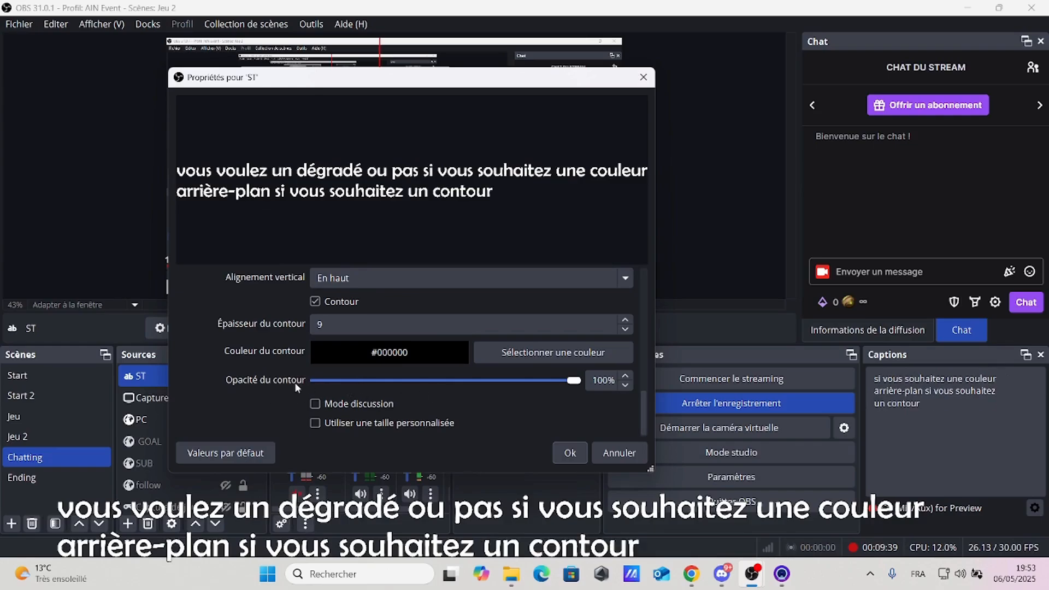
scroll(277, 382, "up", 3)
scroll(222, 345, "up", 3)
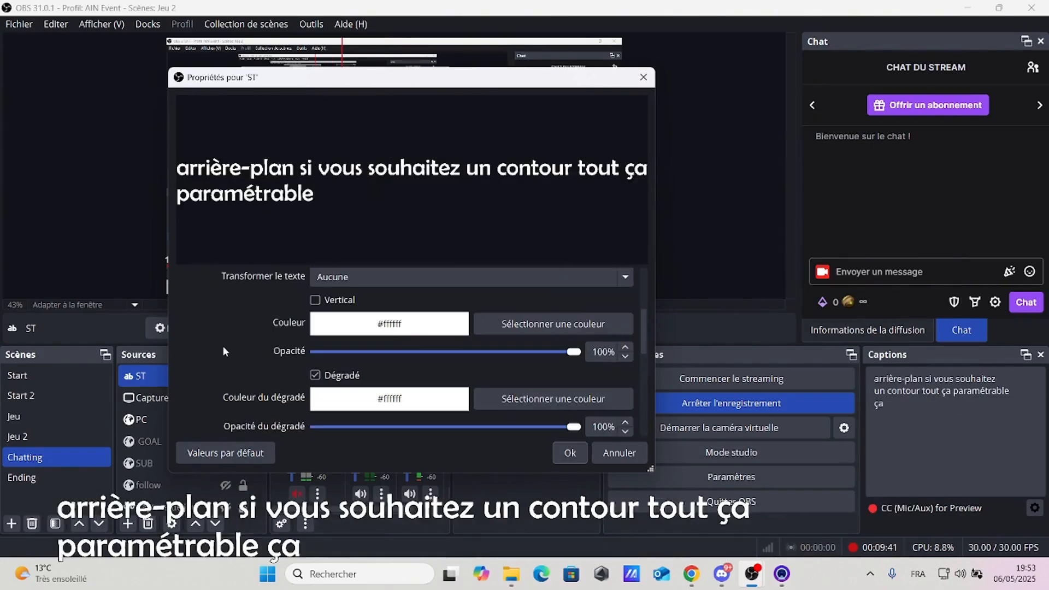
scroll(257, 350, "up", 3)
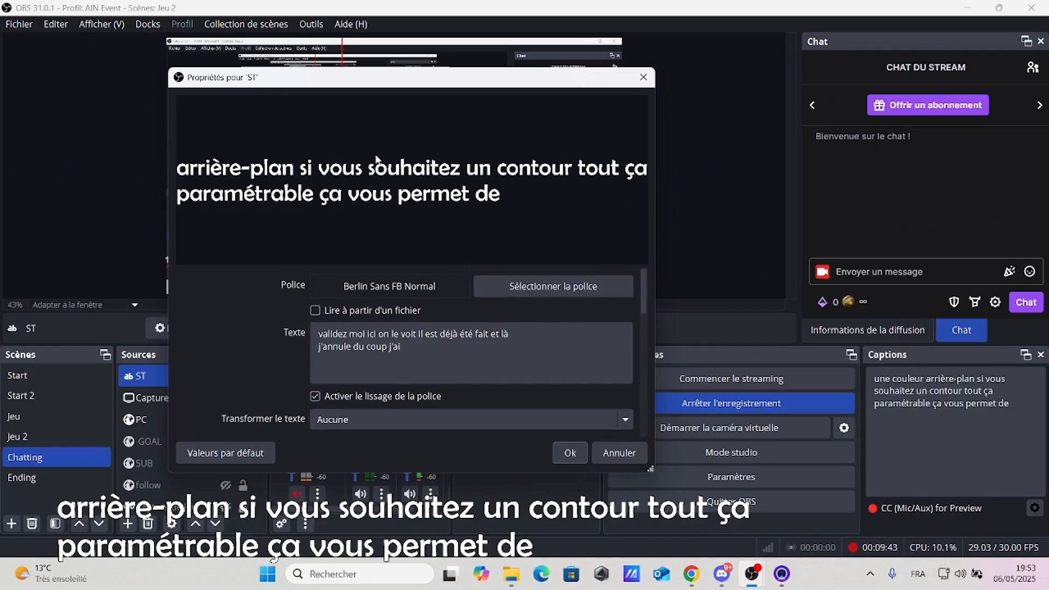
left_click_drag(391, 85, 621, 81)
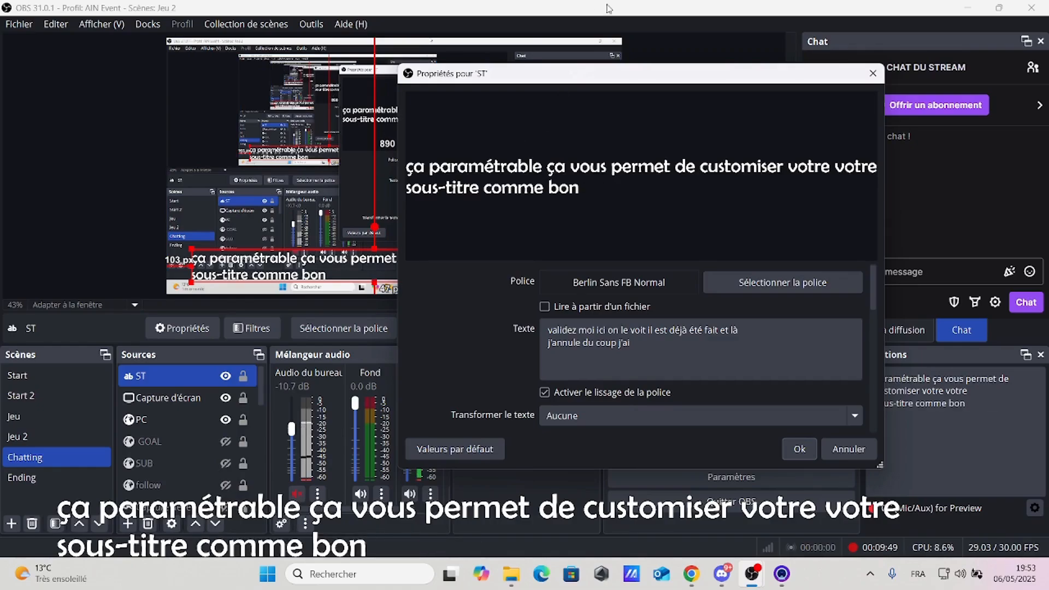
left_click(805, 452)
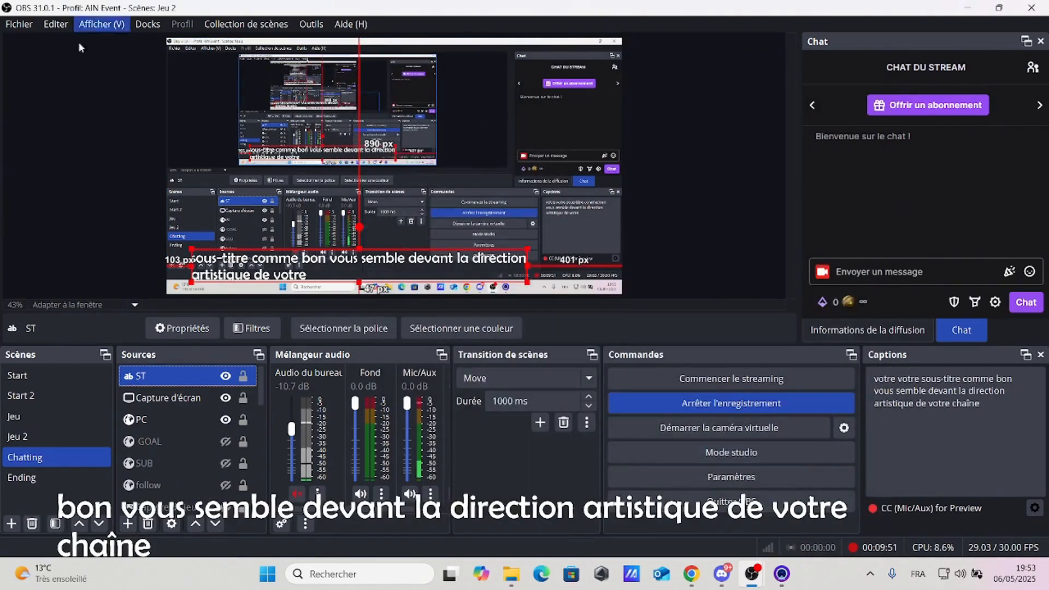
- In the caption plugin's Open Captions settings, choose ST as the text source
left_click(1035, 509)
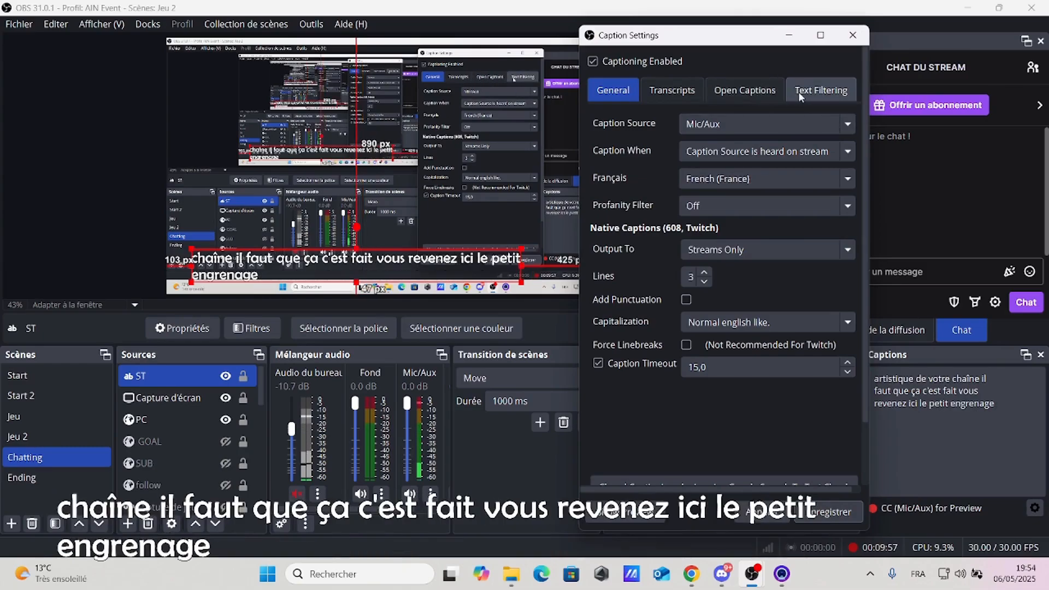
left_click(759, 90)
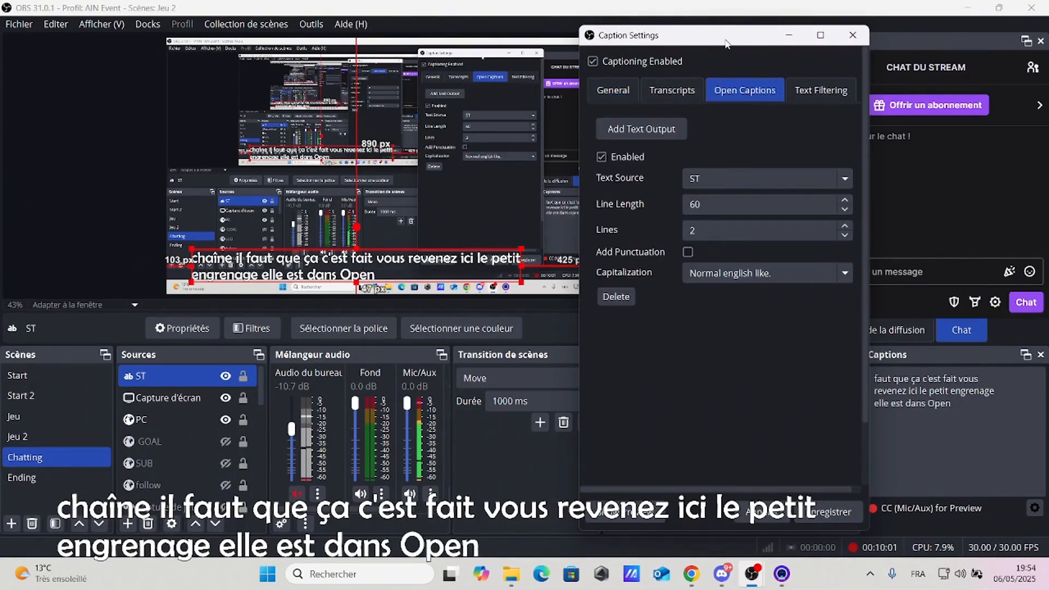
left_click_drag(716, 39, 747, 46)
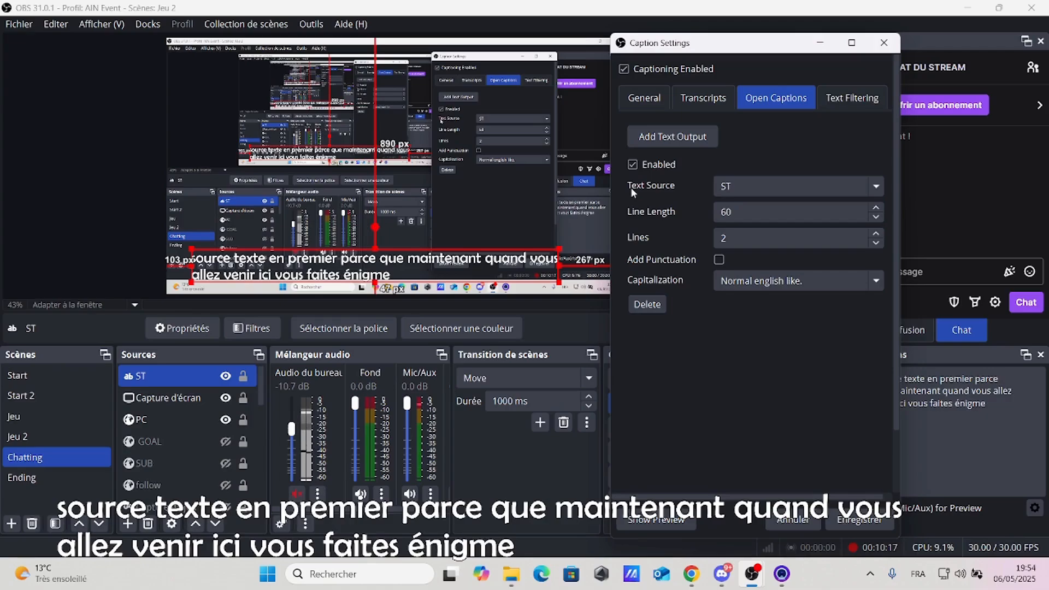
left_click(801, 188)
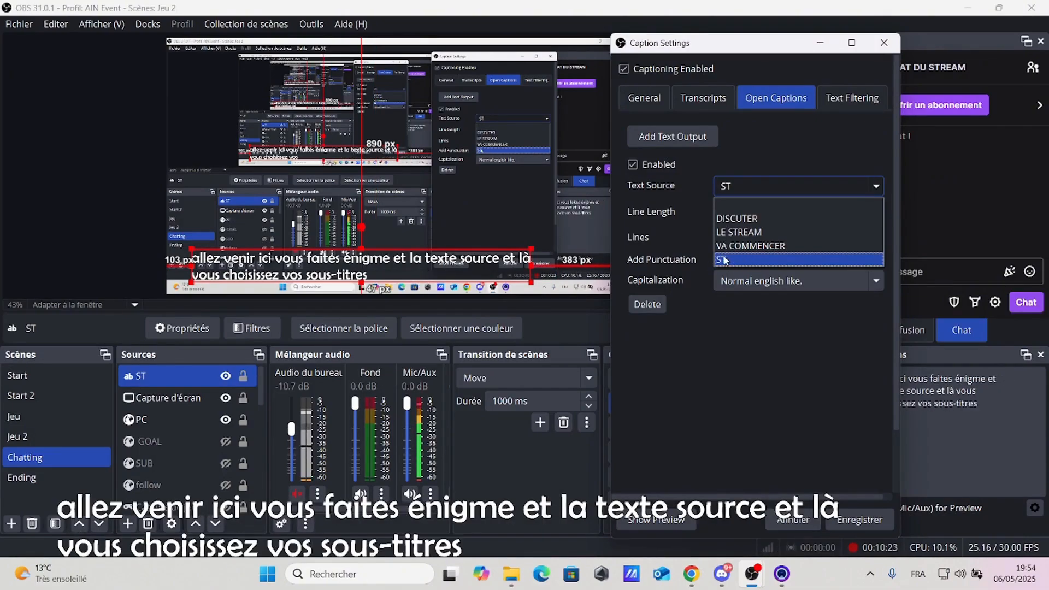
left_click(743, 260)
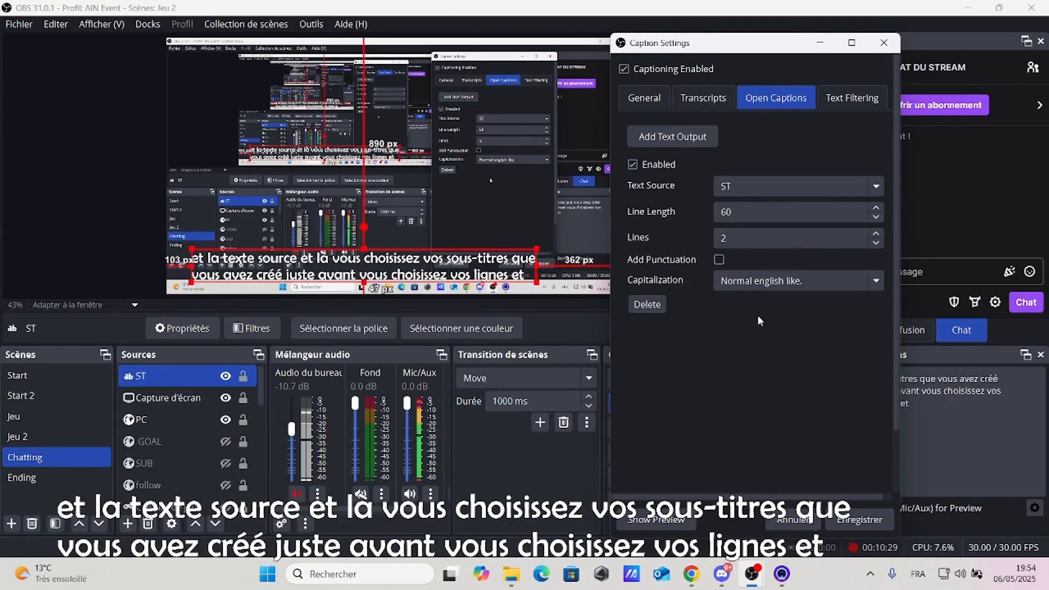
- Set the open captions' capitalization to "Normal english like." and save the caption settings
left_click(849, 275)
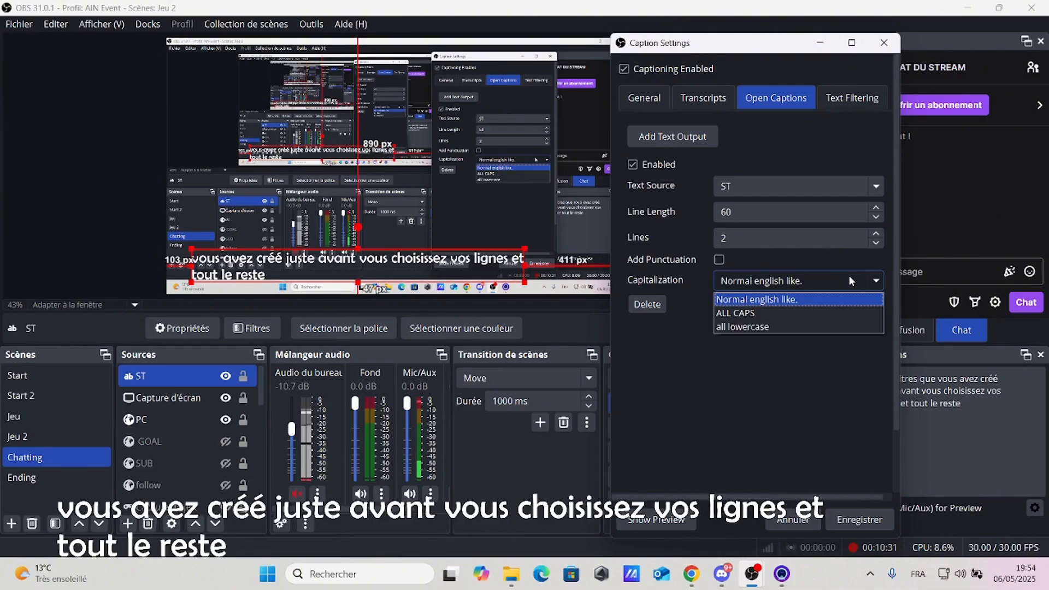
left_click(751, 298)
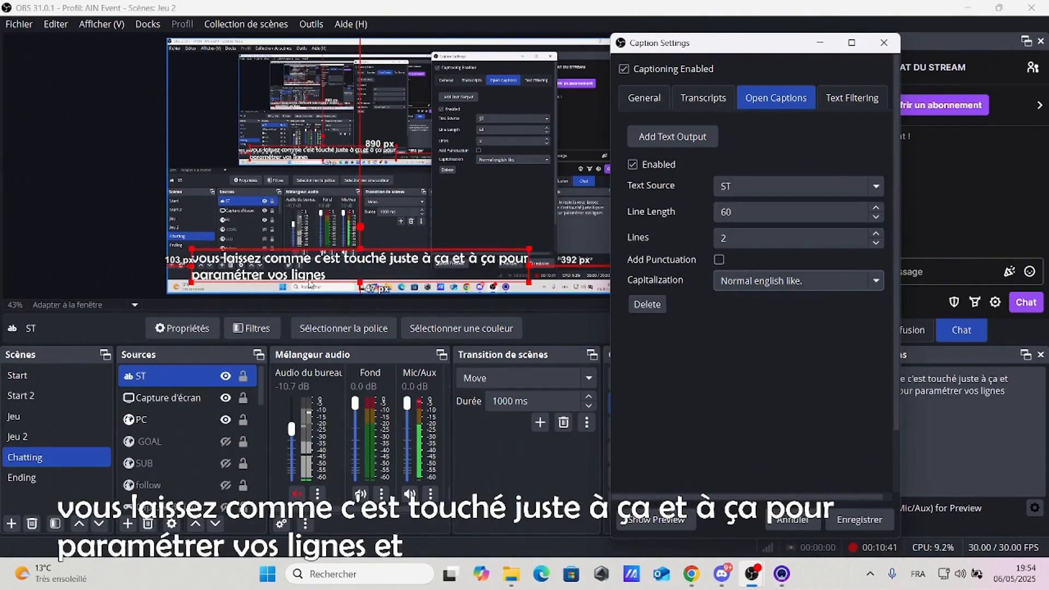
left_click(858, 523)
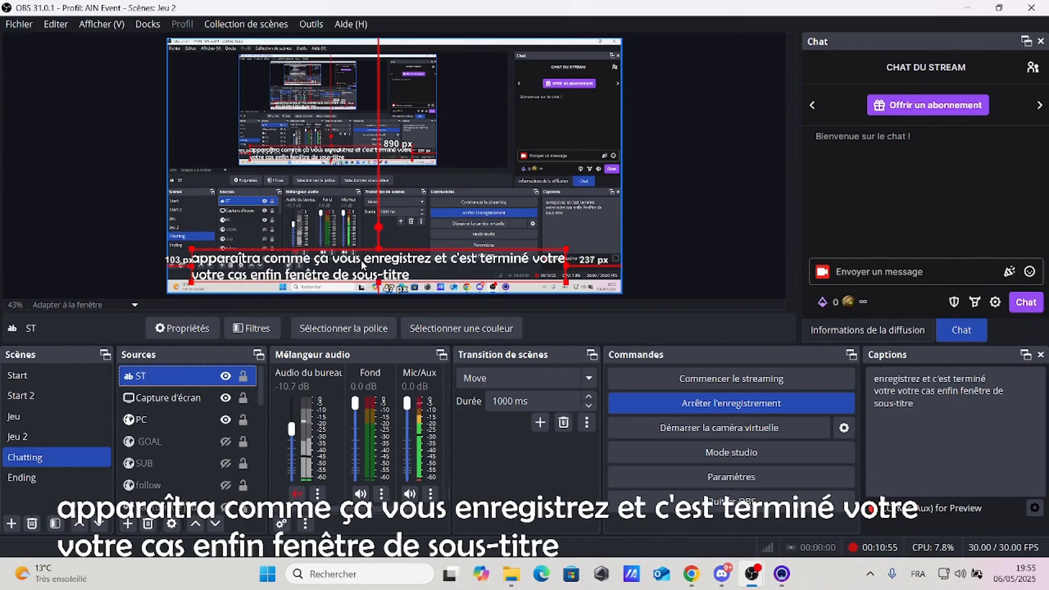
- Reposition the ST subtitle text in the Chatting scene, about 184 px from the canvas's left edge and 63 px above its bottom edge
mouse_move(360, 260)
left_mouse_down()
mouse_move(344, 240)
mouse_move(392, 123)
mouse_move(341, 235)
mouse_move(348, 201)
mouse_move(355, 257)
mouse_move(373, 261)
left_mouse_up()
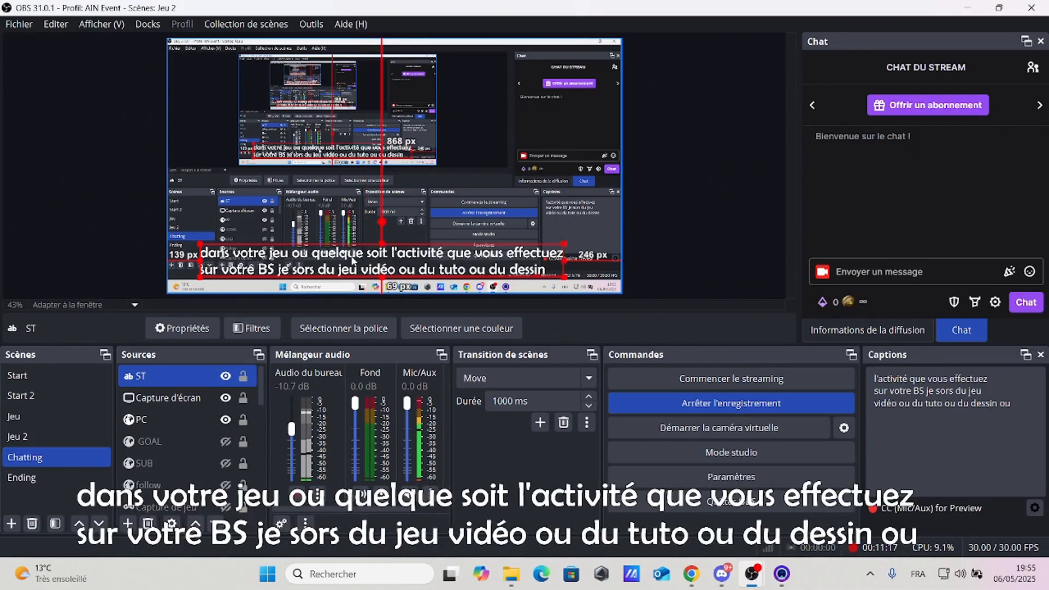
mouse_move(362, 258)
left_mouse_down()
mouse_move(372, 109)
mouse_move(366, 251)
mouse_move(389, 185)
mouse_move(382, 322)
mouse_move(372, 271)
left_mouse_up()
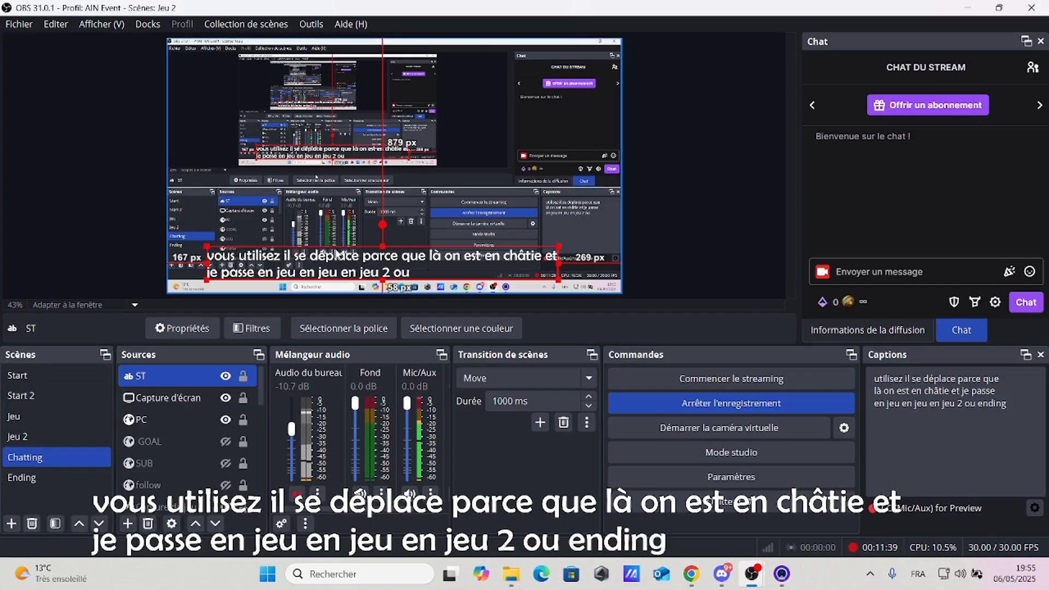
mouse_move(346, 267)
left_mouse_down()
mouse_move(383, 186)
mouse_move(306, 126)
mouse_move(275, 296)
mouse_move(347, 268)
left_mouse_up()
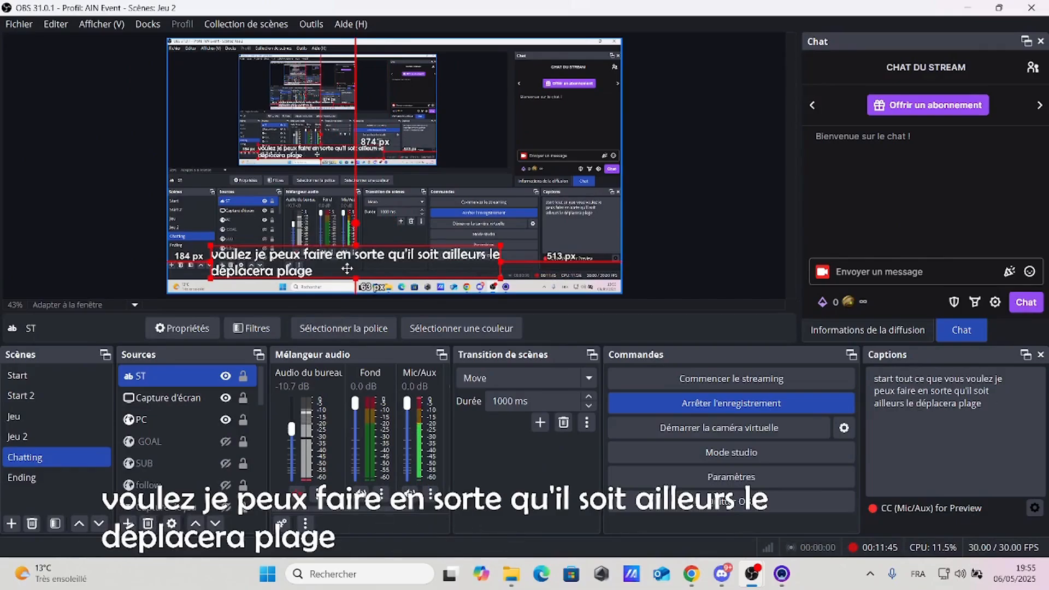